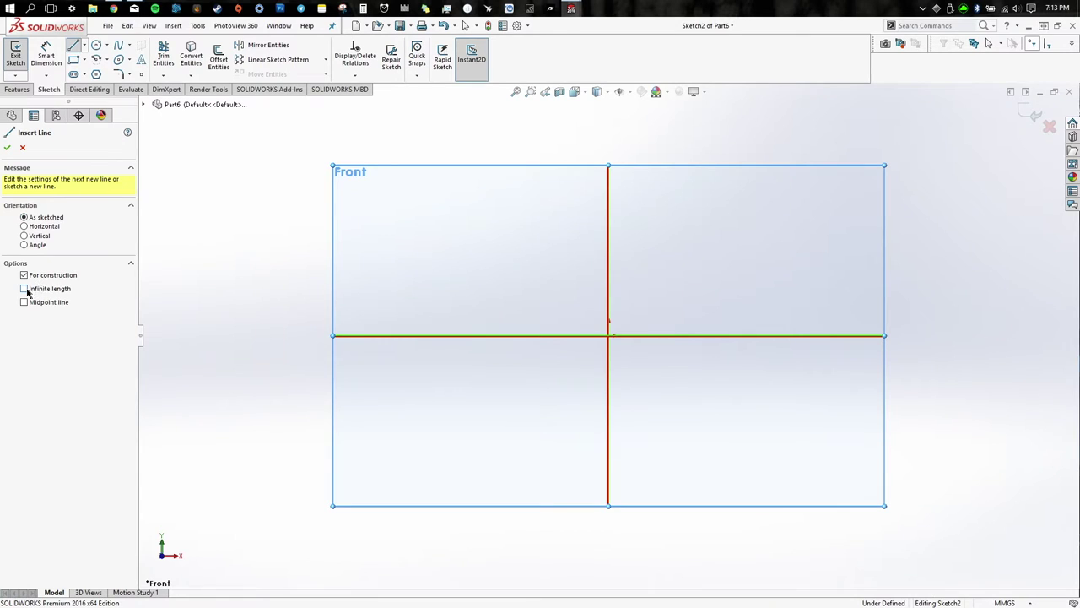
# - Draw infinite vertical and horizontal construction lines through the origin of the Front plane sketch
pyautogui.click(609, 337)
pyautogui.click(610, 284)
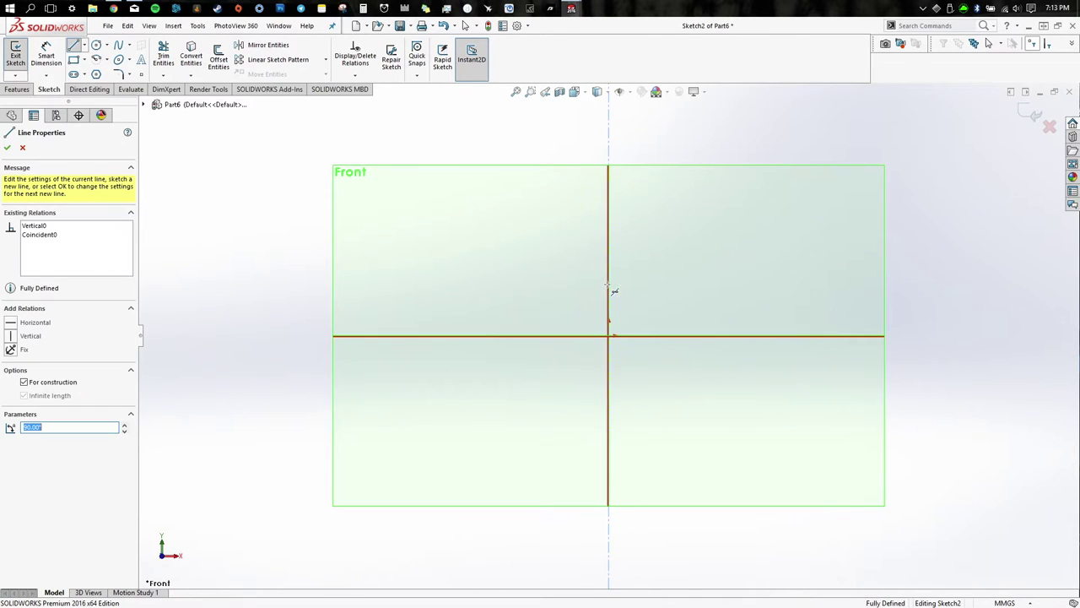
pyautogui.click(609, 337)
pyautogui.click(673, 336)
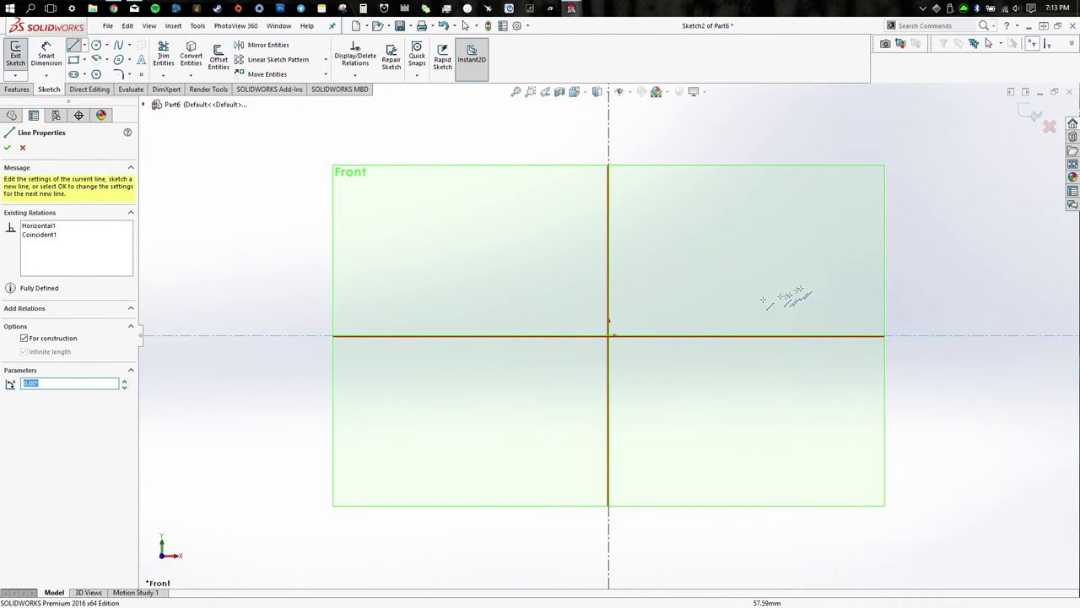
pyautogui.press('Escape')
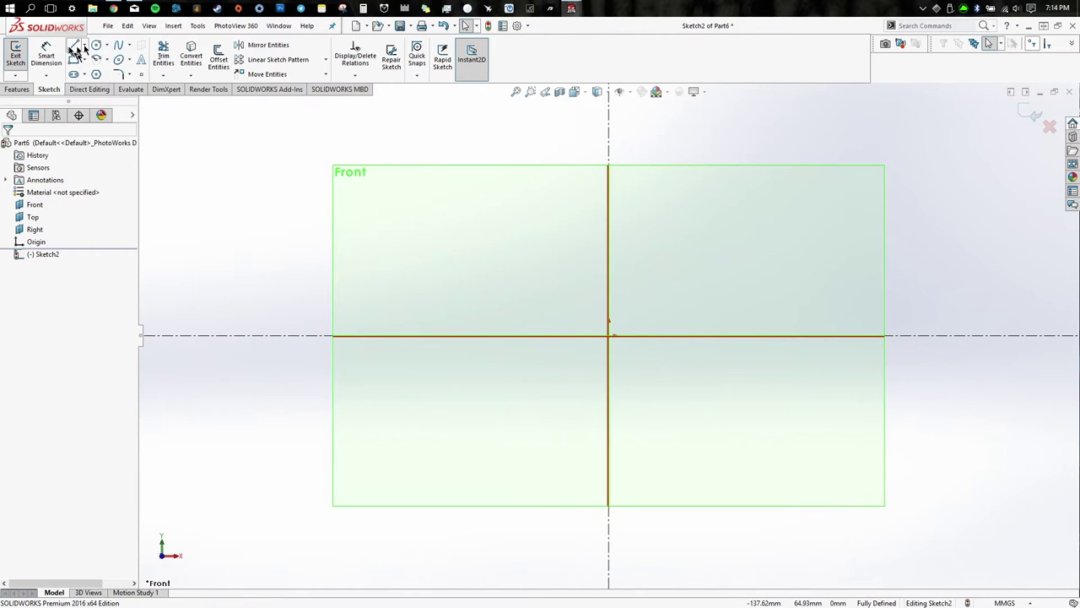
# - Sketch a horizontal line about 49 mm long from the vertical centerline, continuing with a line sloping down to the horizontal centerline
pyautogui.click(74, 45)
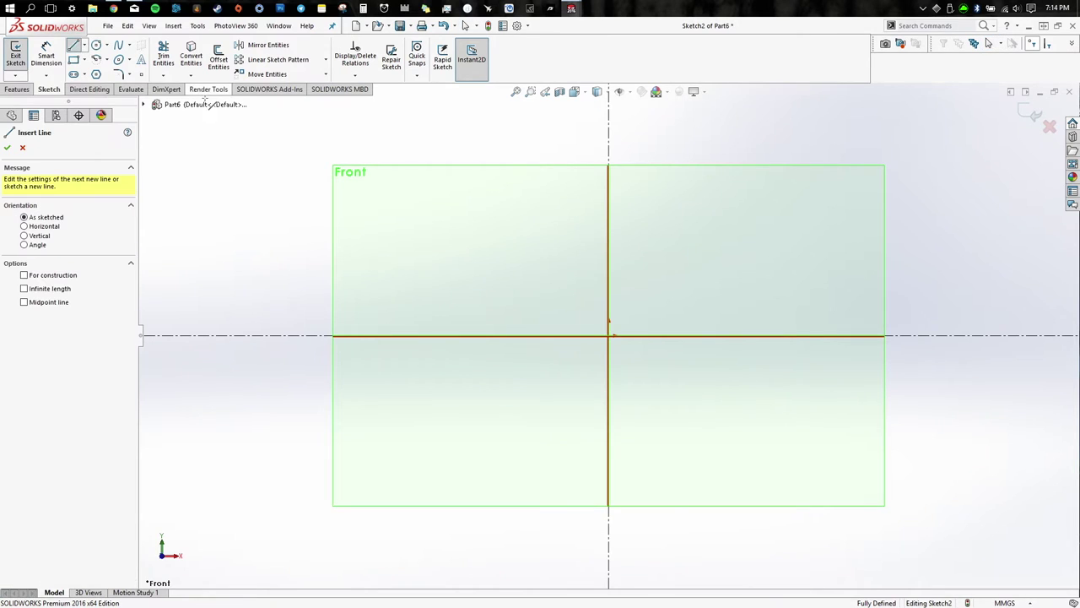
pyautogui.click(607, 256)
pyautogui.click(776, 257)
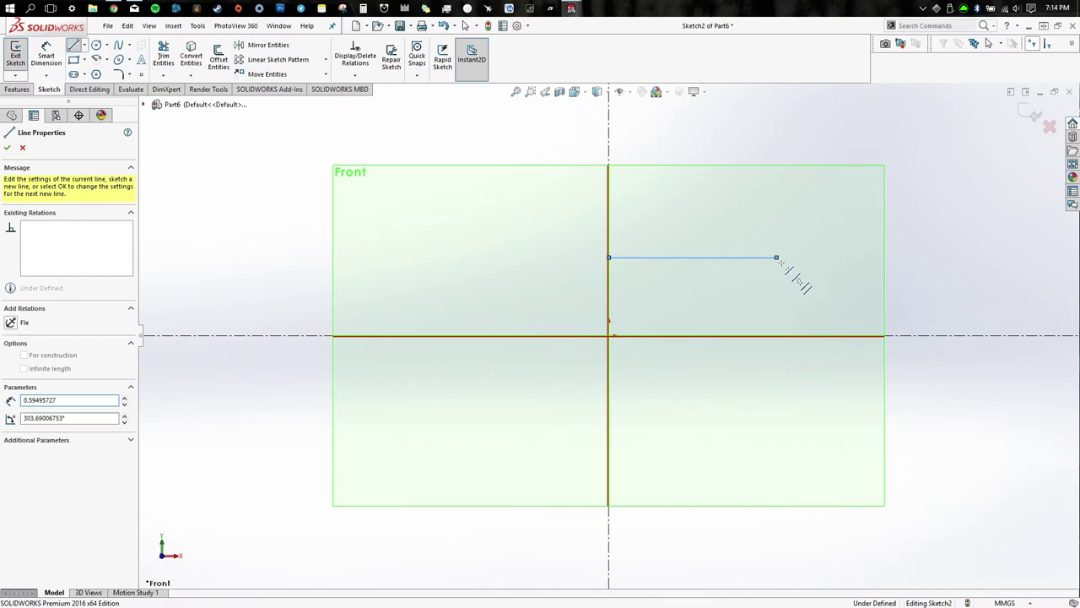
pyautogui.click(849, 335)
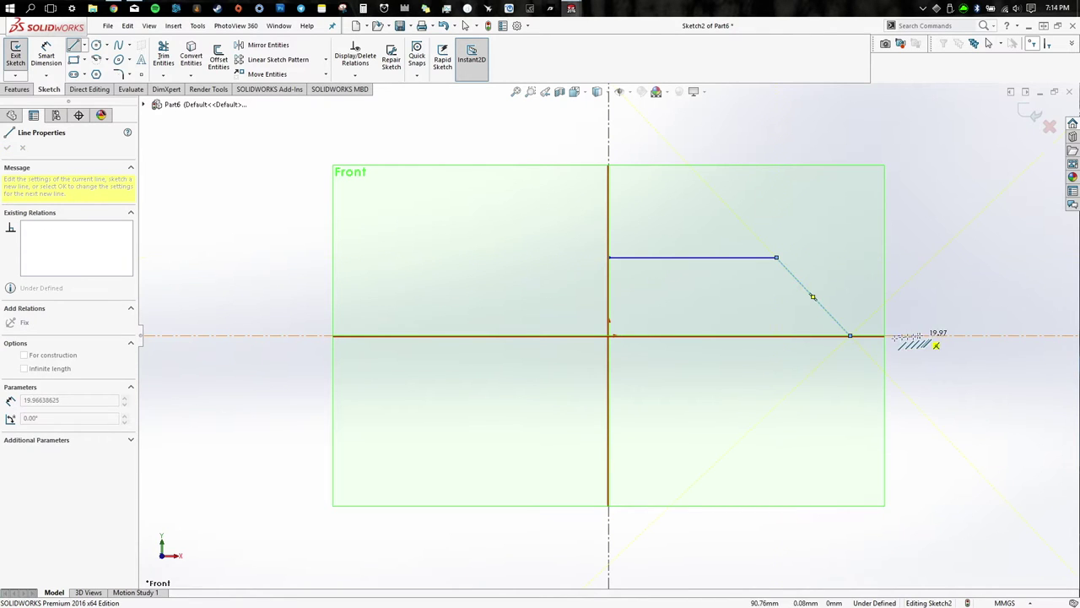
pyautogui.press('Escape')
# - Dimension the horizontal line's length as 200 mm
pyautogui.moveTo(804, 270); pyautogui.dragTo(784, 228, button='right')
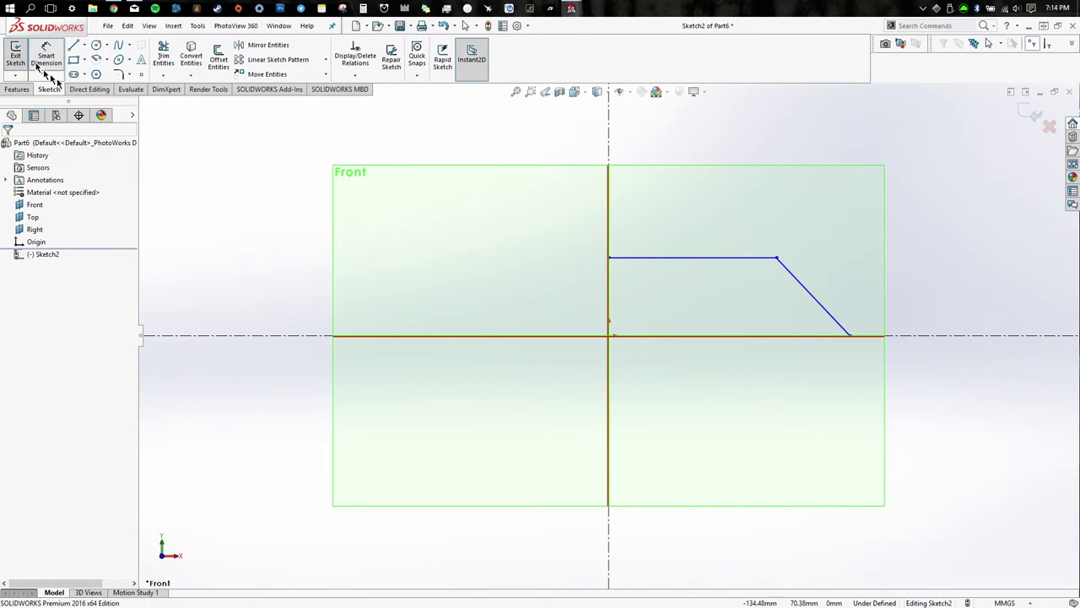
pyautogui.click(738, 260)
pyautogui.click(730, 224)
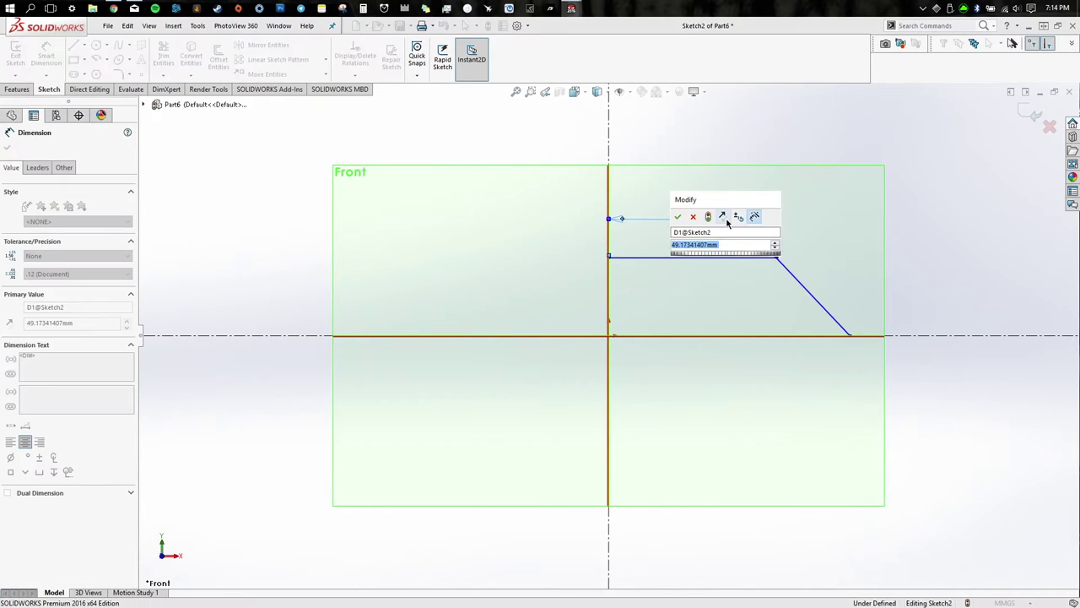
pyautogui.write('20')
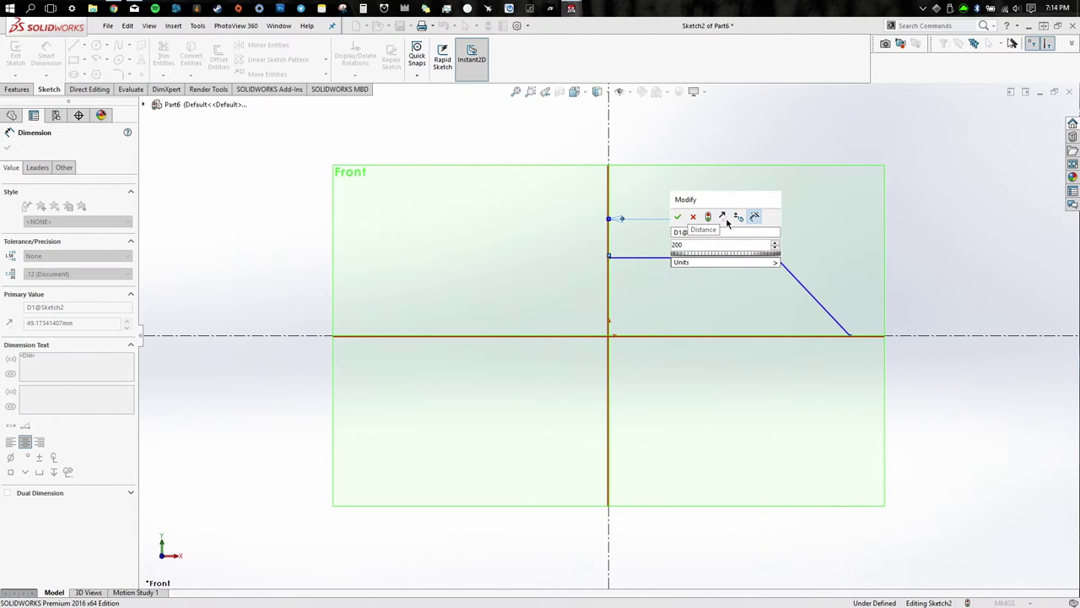
pyautogui.write('0')
pyautogui.press('Return')
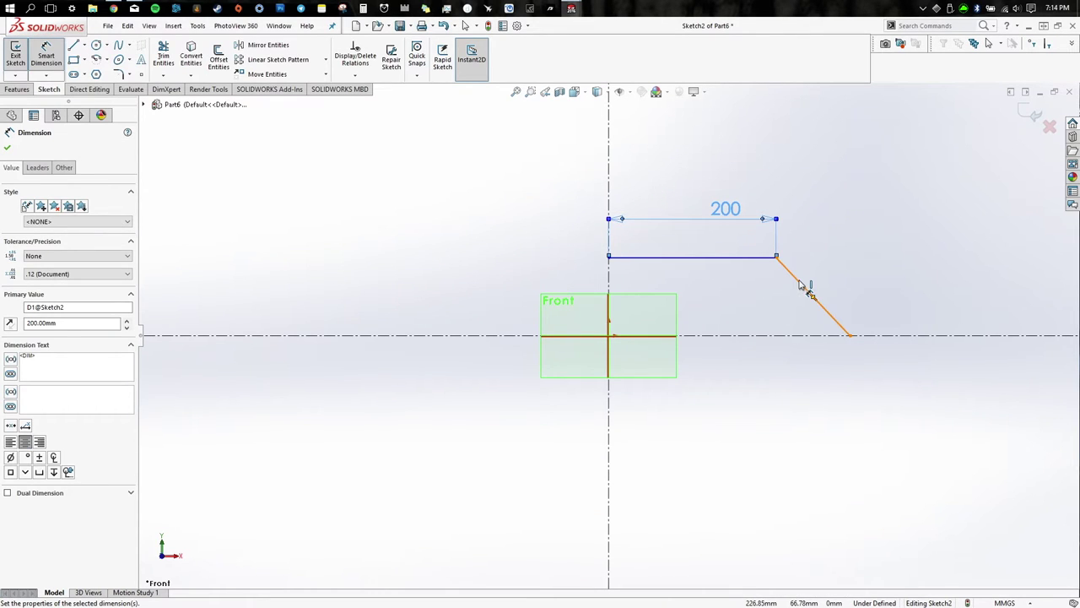
# - Dimension the sloped line's length as 40 mm
pyautogui.click(802, 287)
pyautogui.click(845, 273)
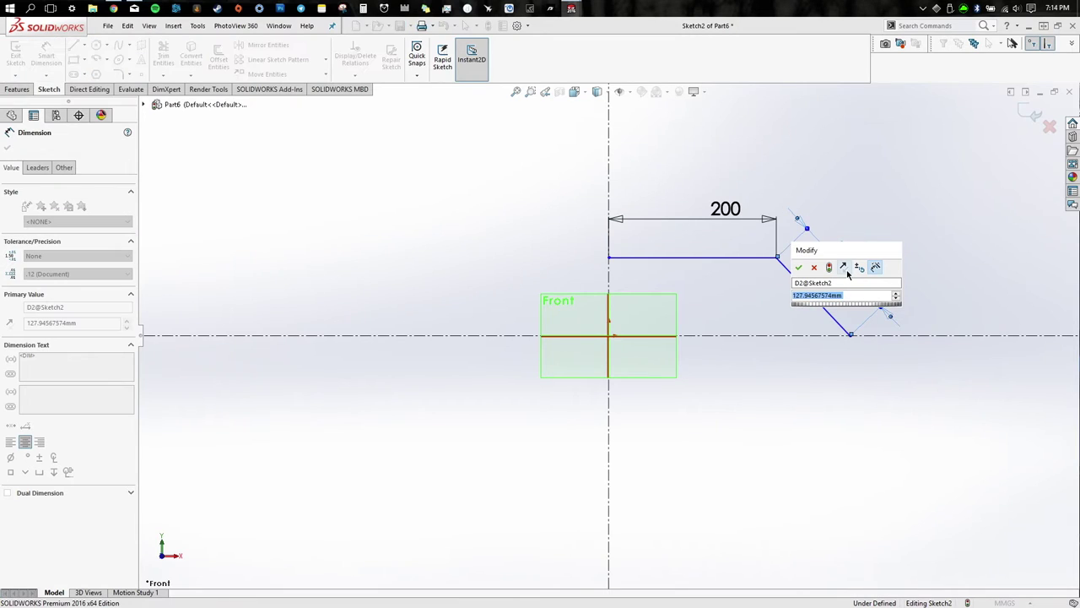
pyautogui.write('40')
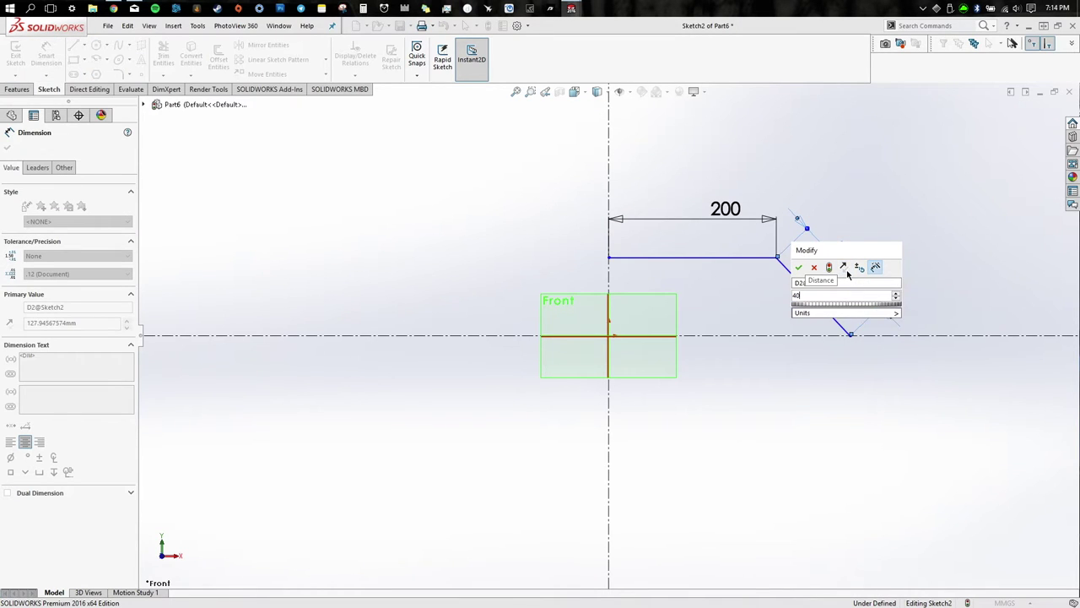
pyautogui.write('.00mm')
pyautogui.press('Return')
# - Dimension the angle between the 40 mm line and the horizontal centerline as 45°
pyautogui.scroll(-1, 768, 312)
pyautogui.scroll(-1, 753, 325)
pyautogui.click(764, 320)
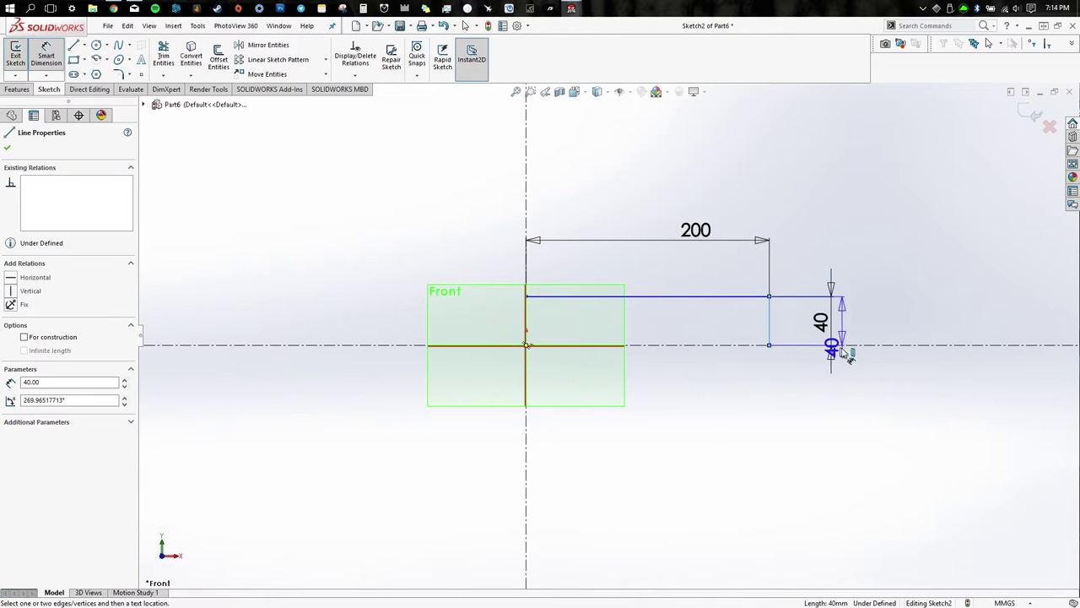
pyautogui.click(751, 345)
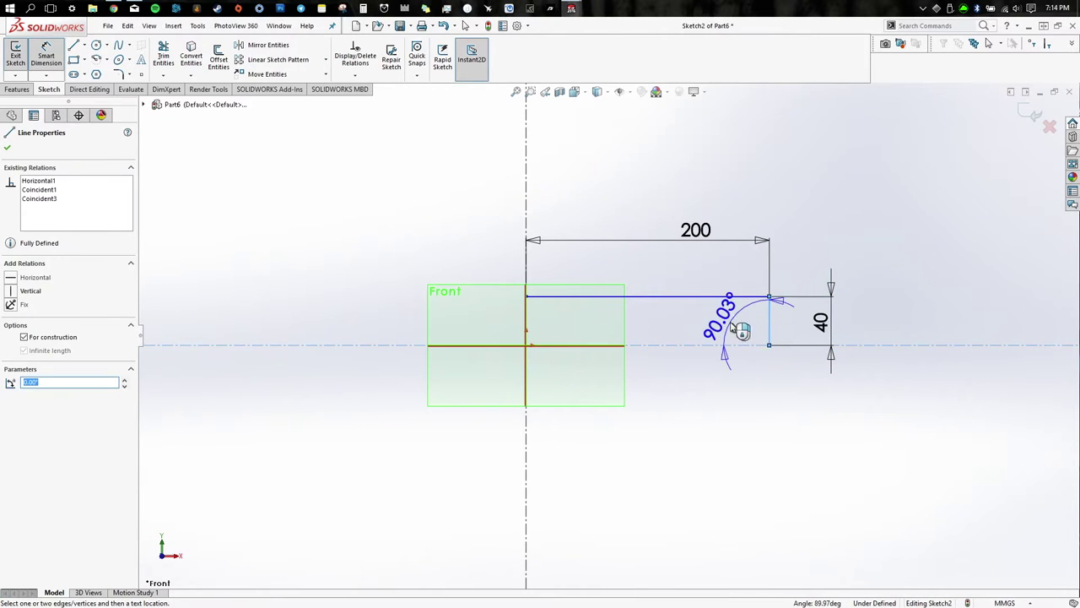
pyautogui.click(740, 321)
pyautogui.write('45')
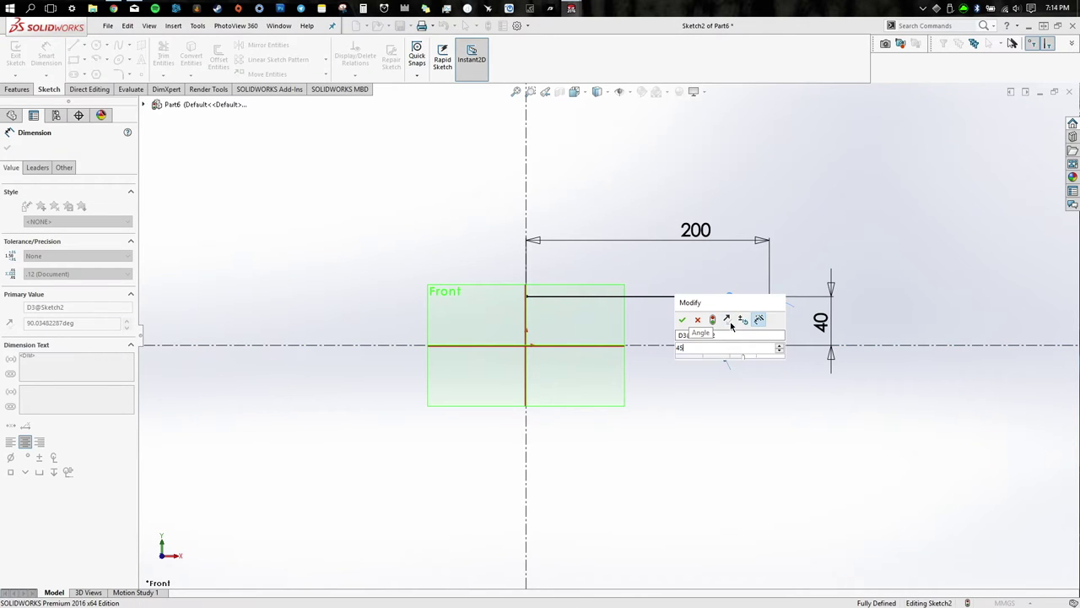
pyautogui.press('Return')
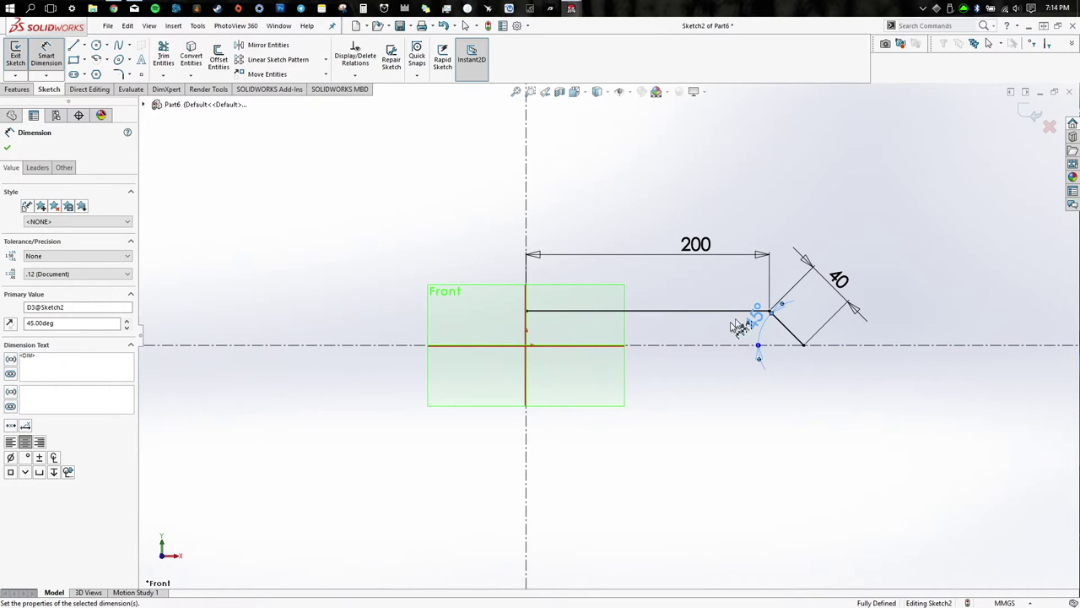
pyautogui.scroll(-3, 747, 337)
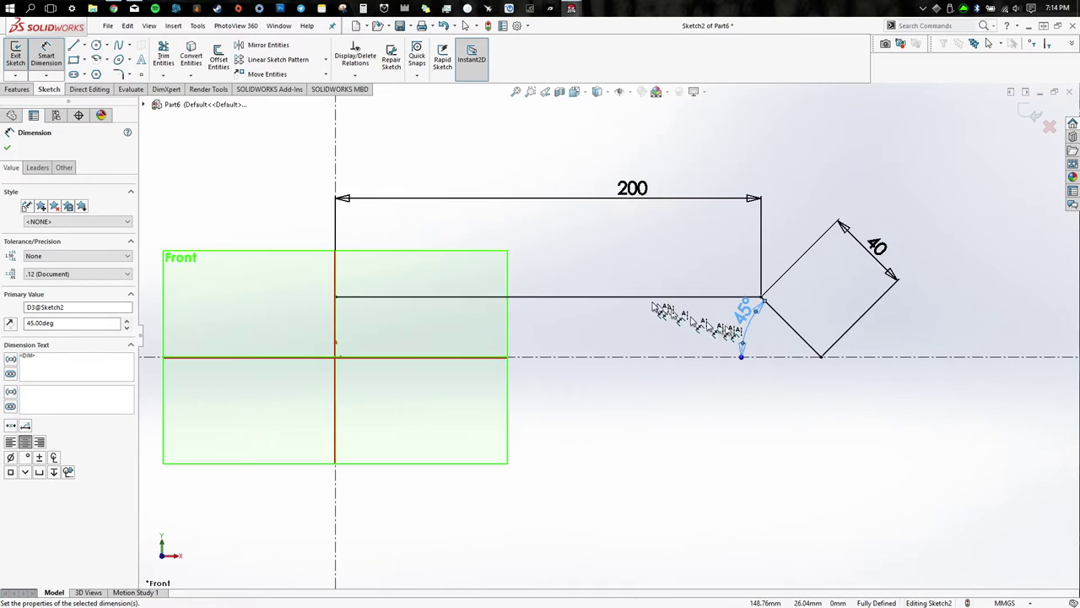
pyautogui.click(759, 408)
pyautogui.press('Escape')
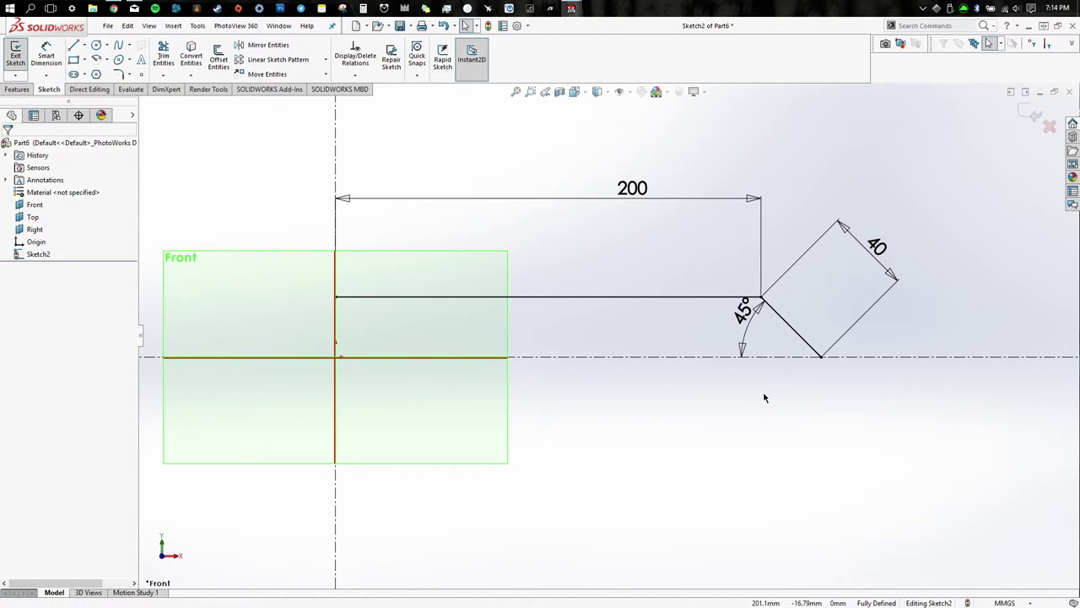
# - Add a 15 mm sketch fillet at the corner between the horizontal and sloped lines
pyautogui.click(118, 75)
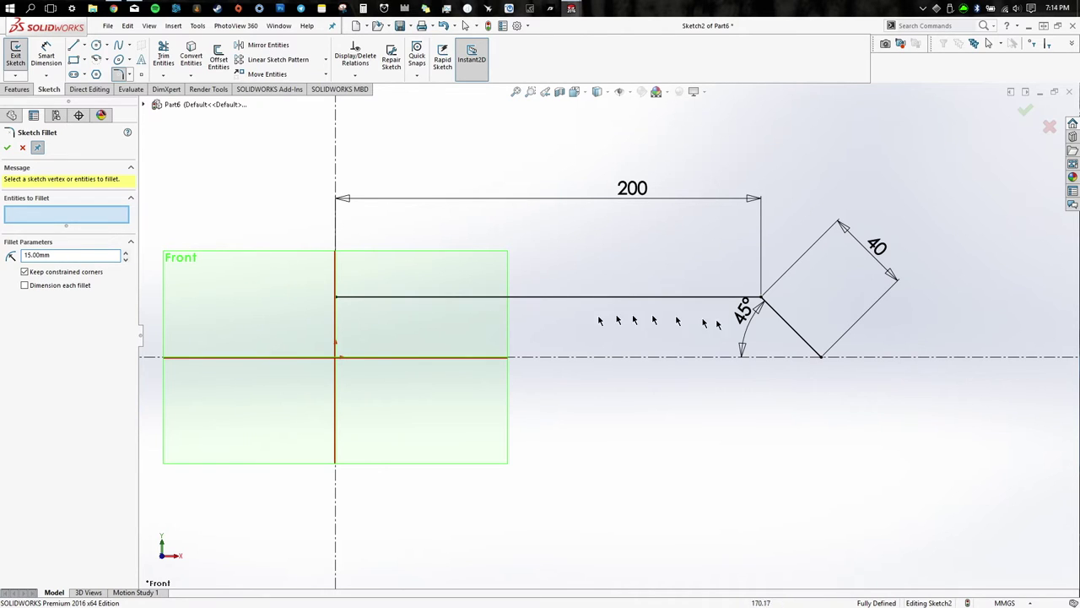
pyautogui.click(758, 297)
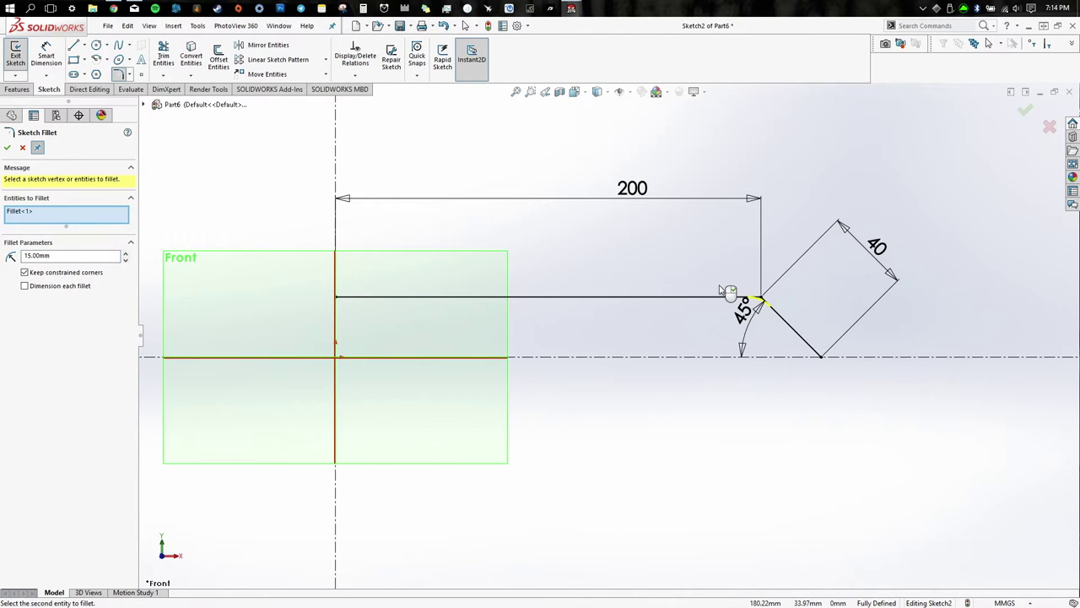
pyautogui.click(724, 294)
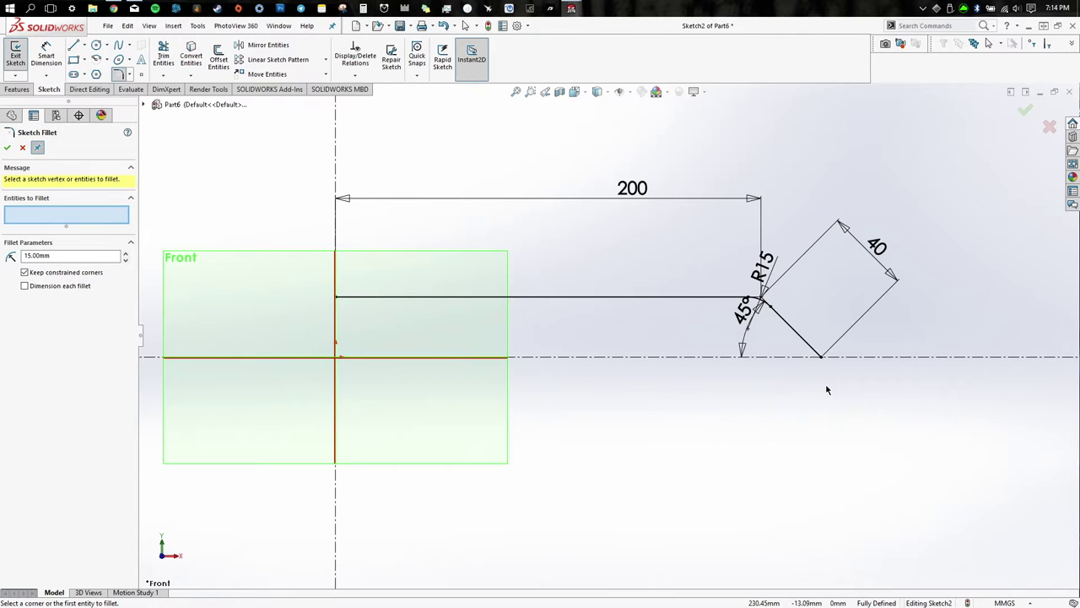
pyautogui.scroll(-3, 797, 297)
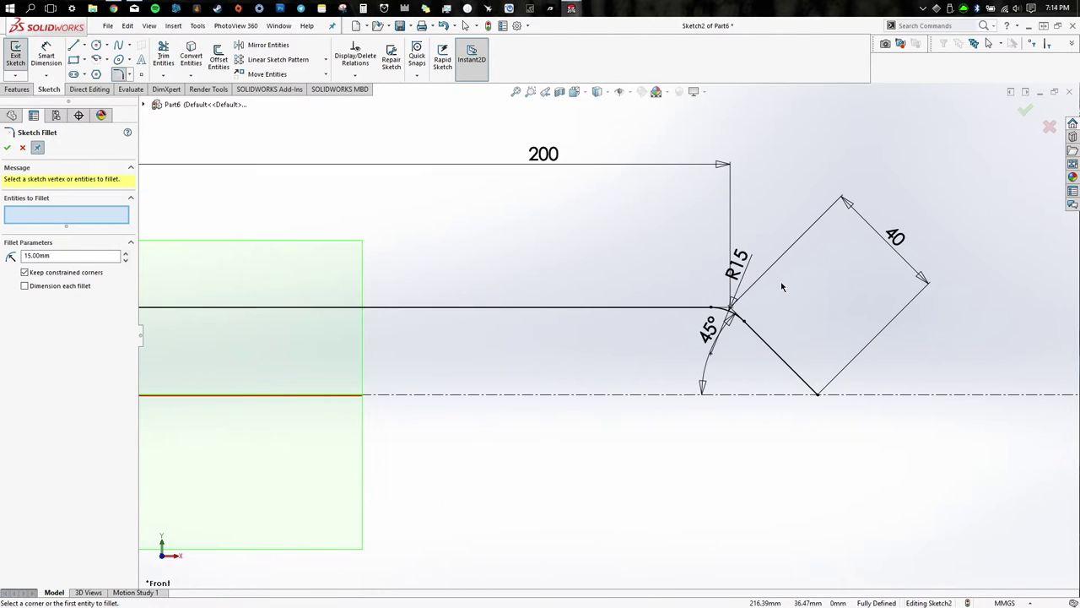
pyautogui.click(1023, 111)
# - Exit the Front plane sketch and start a new sketch on the Top plane
pyautogui.scroll(2, 571, 294)
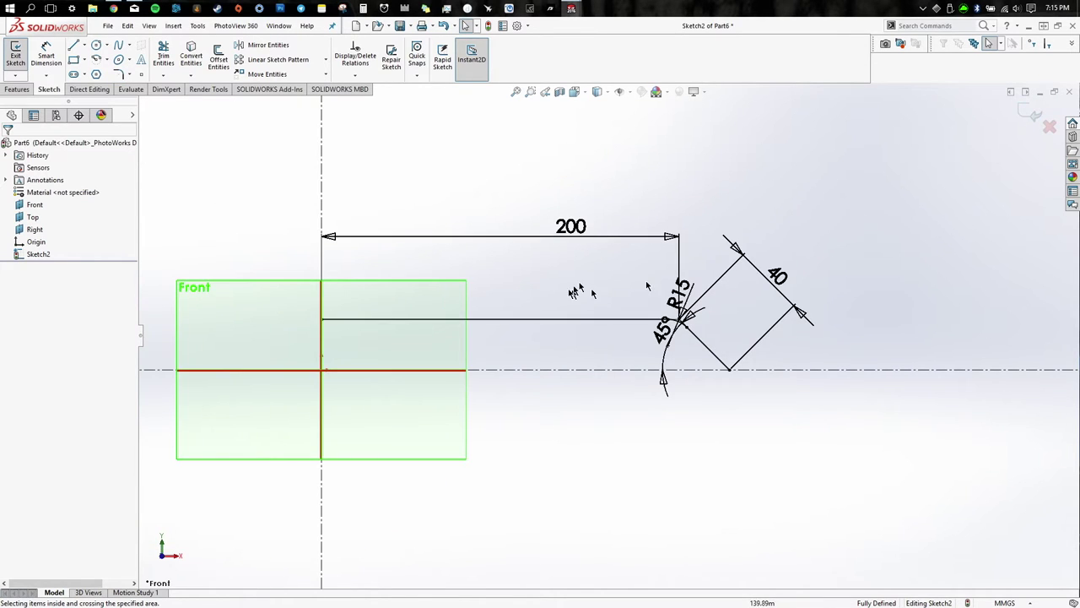
pyautogui.scroll(1, 590, 296)
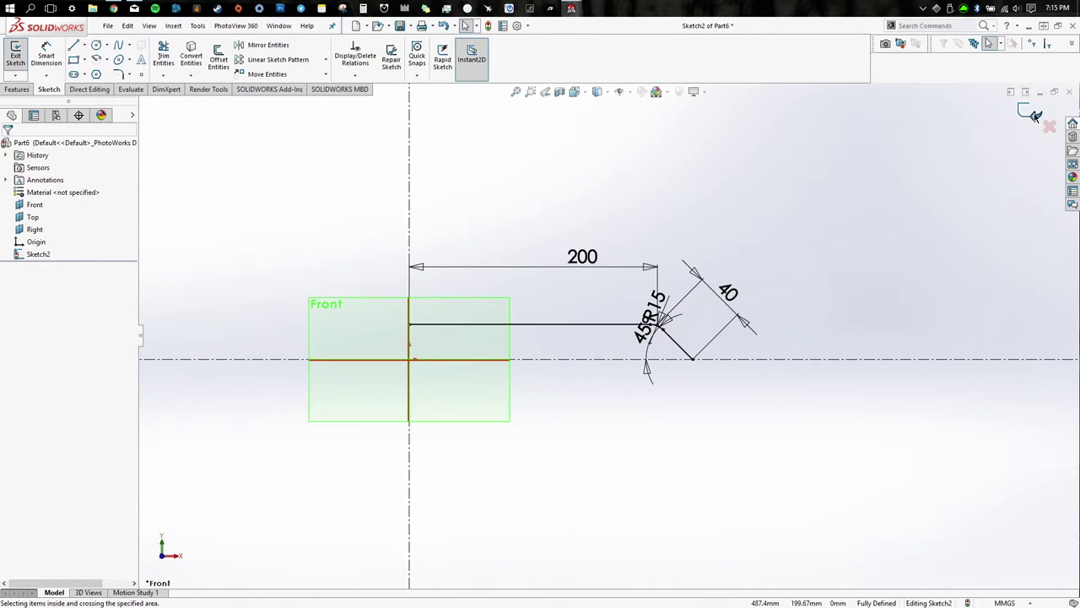
pyautogui.click(1034, 115)
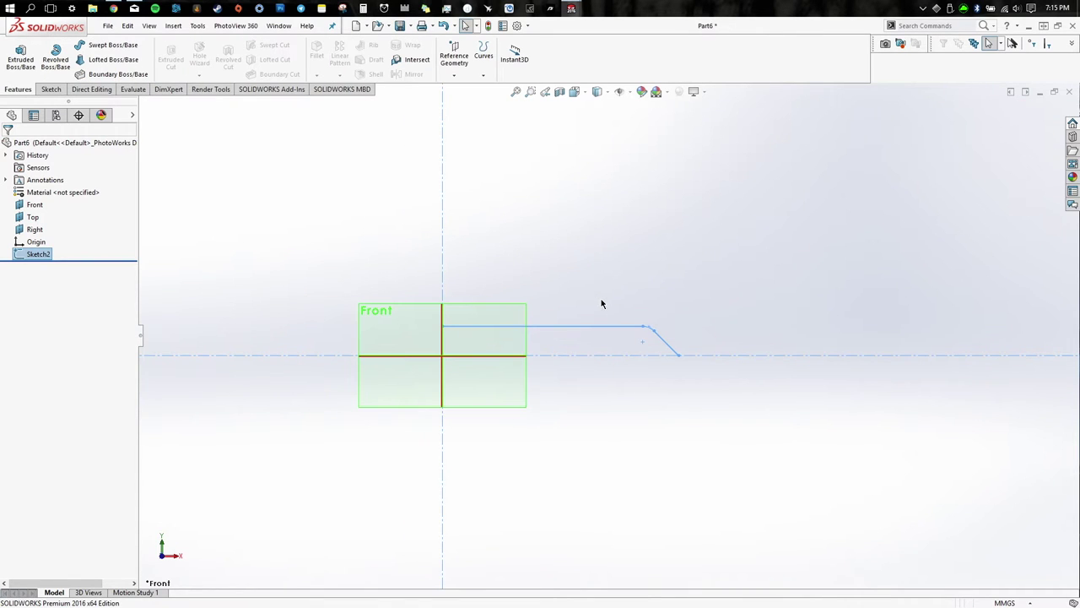
pyautogui.moveTo(600, 301)
pyautogui.mouseDown(button='middle')
pyautogui.moveTo(599, 281)
pyautogui.moveTo(591, 379)
pyautogui.moveTo(545, 448)
pyautogui.moveTo(576, 475)
pyautogui.mouseUp(button='middle')
pyautogui.click(509, 382)
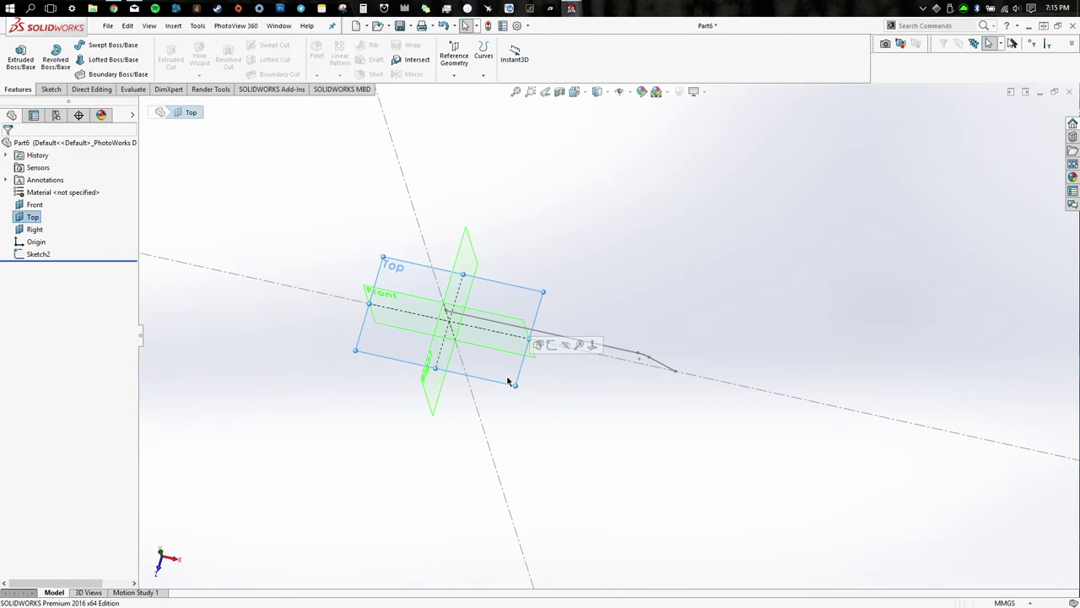
pyautogui.rightClick(426, 278)
pyautogui.click(444, 262)
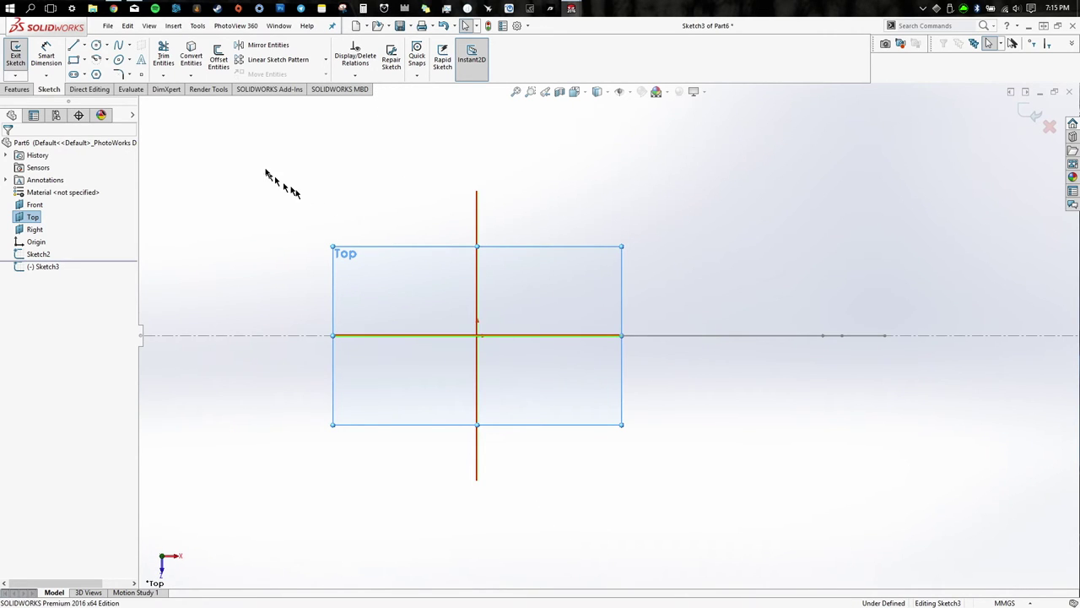
# - Draw an infinite vertical centerline through the origin in the Top plane sketch
pyautogui.click(85, 46)
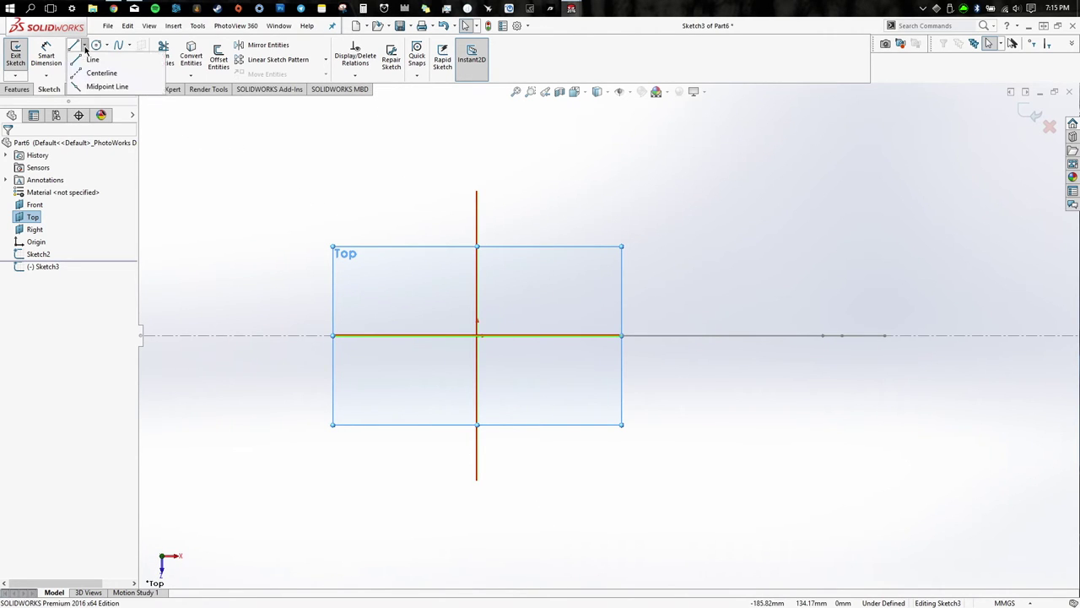
pyautogui.click(101, 73)
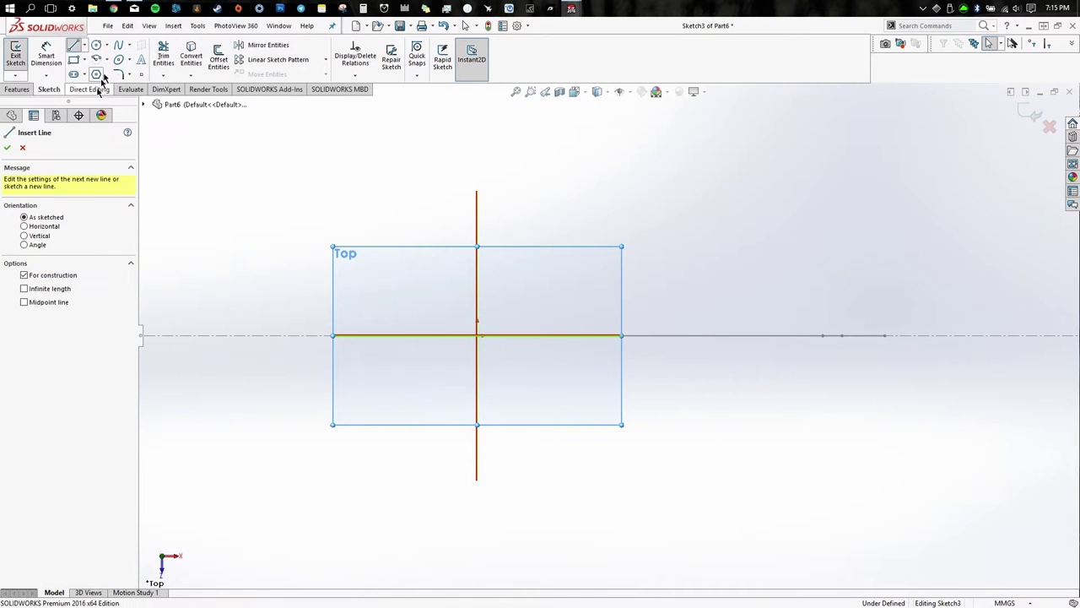
pyautogui.click(478, 336)
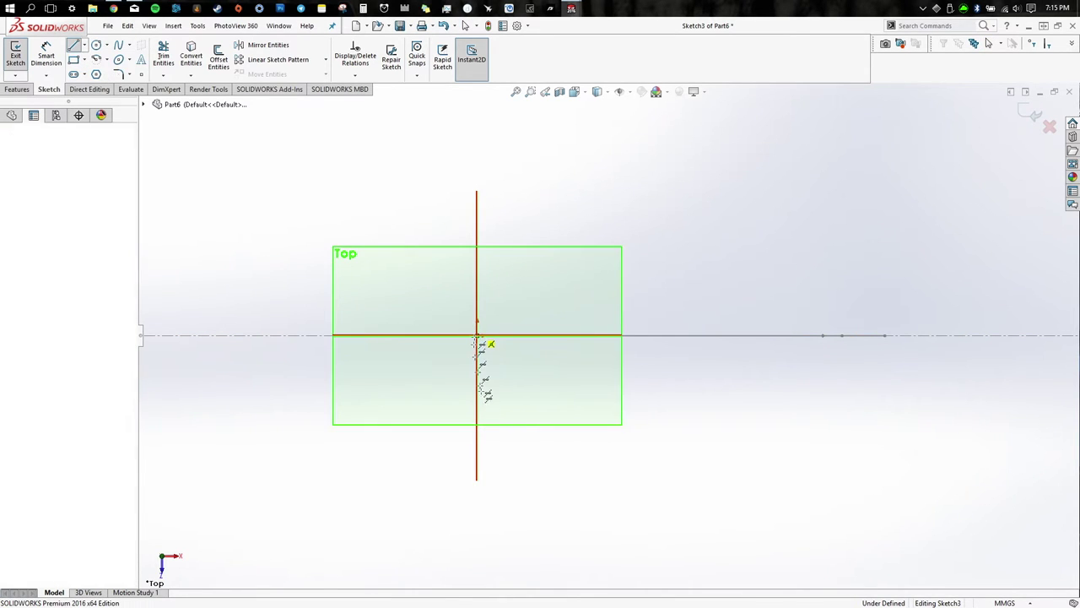
pyautogui.click(490, 516)
pyautogui.press('Escape')
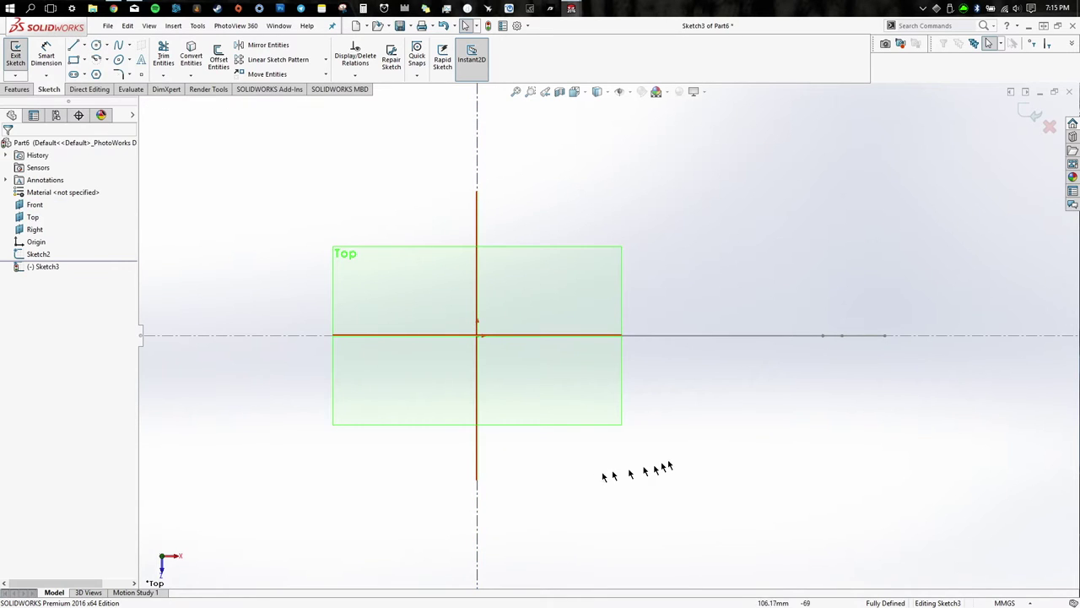
# - Sketch a vertical line about 92 mm long downward from the outer end point of the Front plane profile
pyautogui.press('d')
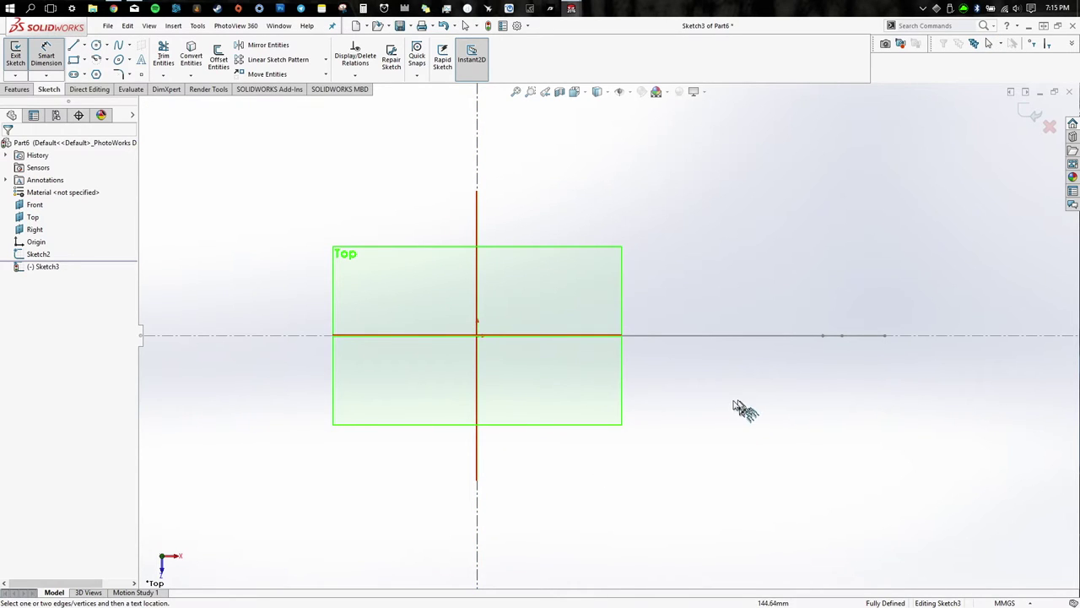
pyautogui.press('l')
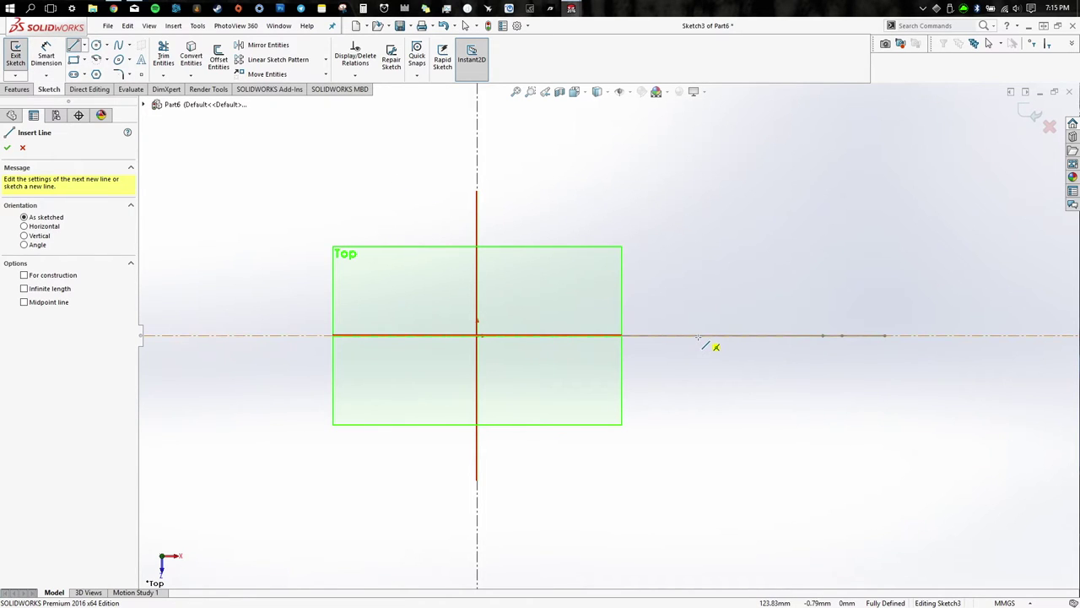
pyautogui.click(886, 336)
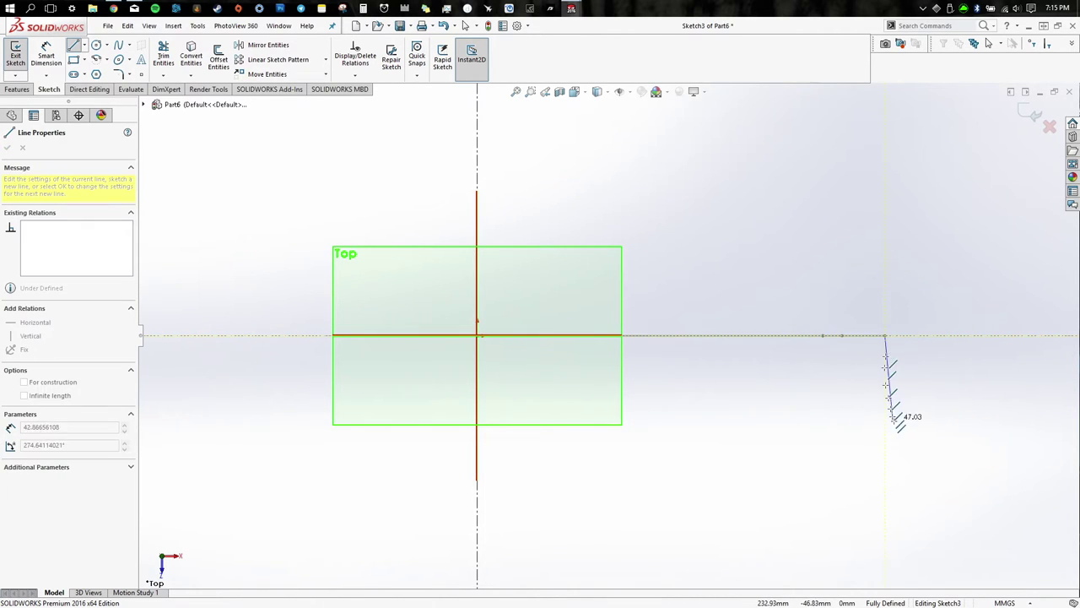
pyautogui.click(885, 500)
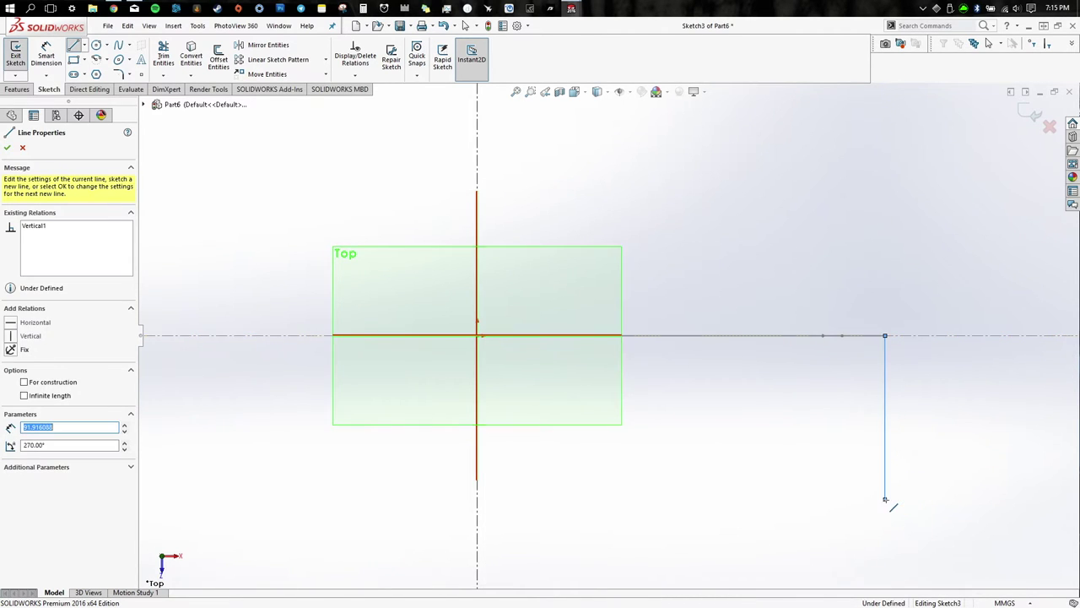
# - Draw a horizontal line from the vertical line's lower end to the vertical centerline, and set the vertical line's length to 150 mm
pyautogui.click(478, 500)
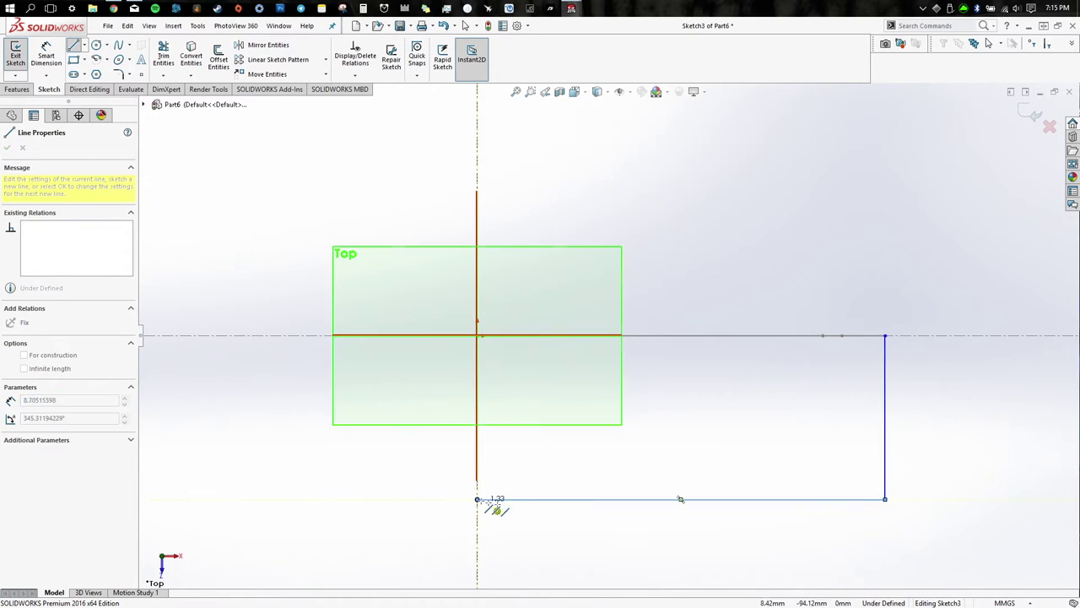
pyautogui.press('Escape')
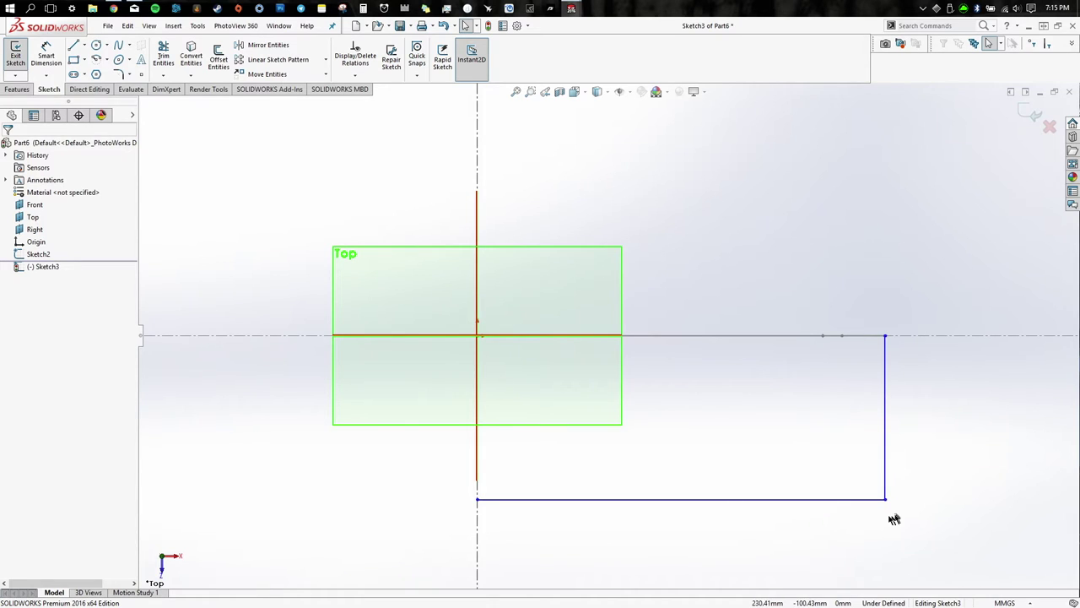
pyautogui.moveTo(900, 506); pyautogui.dragTo(908, 439, button='right')
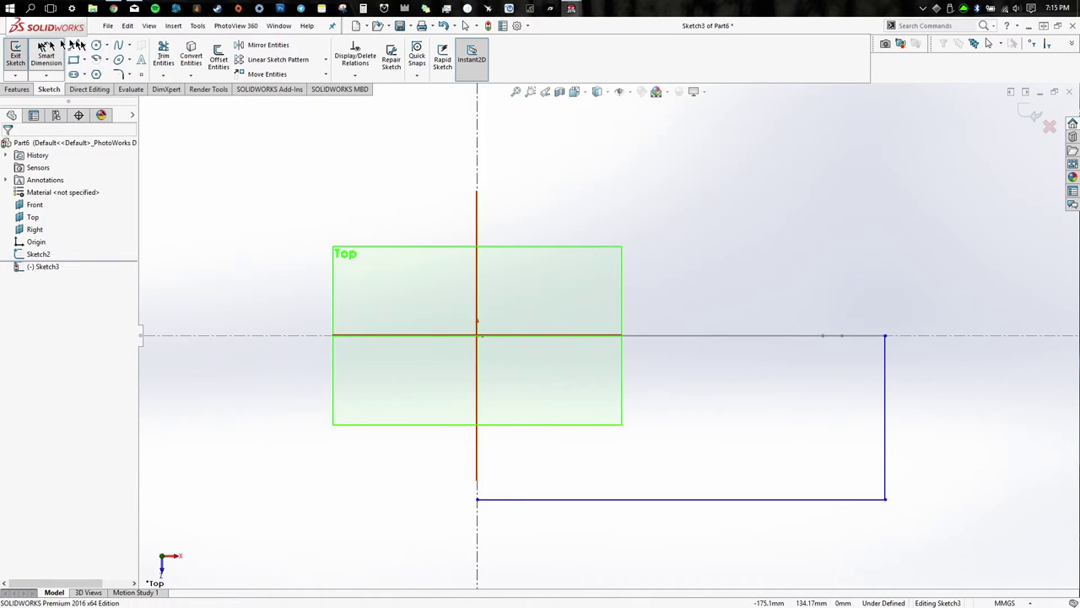
pyautogui.click(885, 427)
pyautogui.click(942, 436)
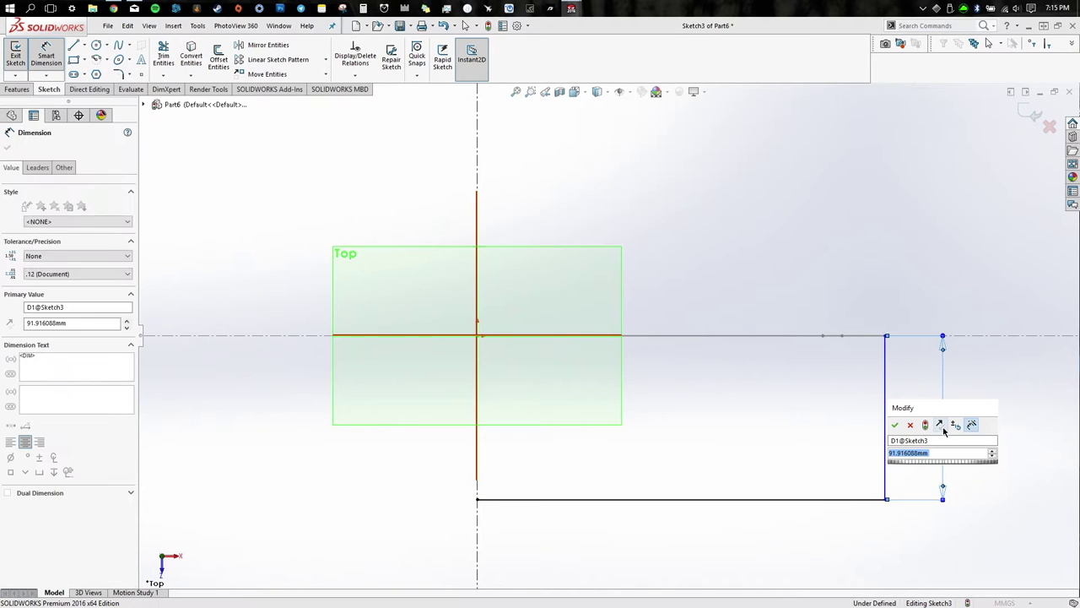
pyautogui.write('150')
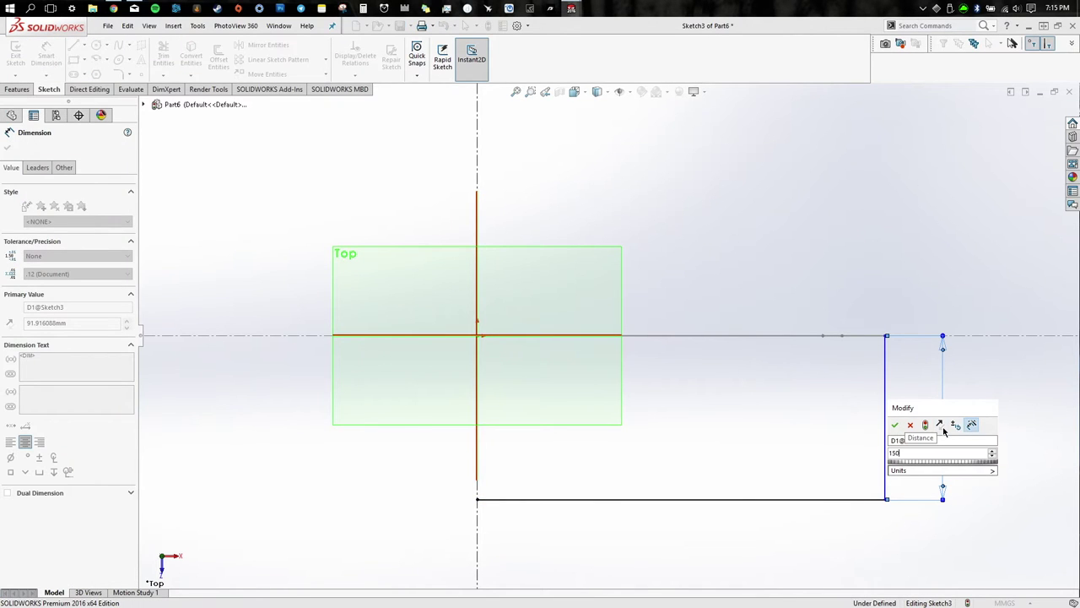
pyautogui.press('Return')
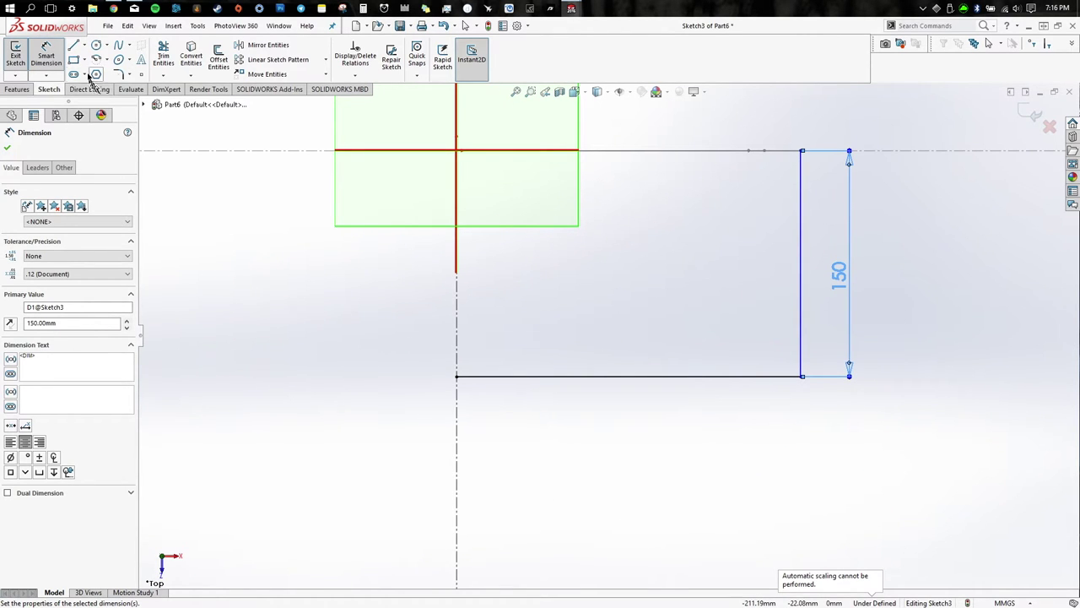
# - Add a 15 mm sketch fillet at the corner between the vertical and horizontal lines and exit the Top plane sketch
pyautogui.click(118, 74)
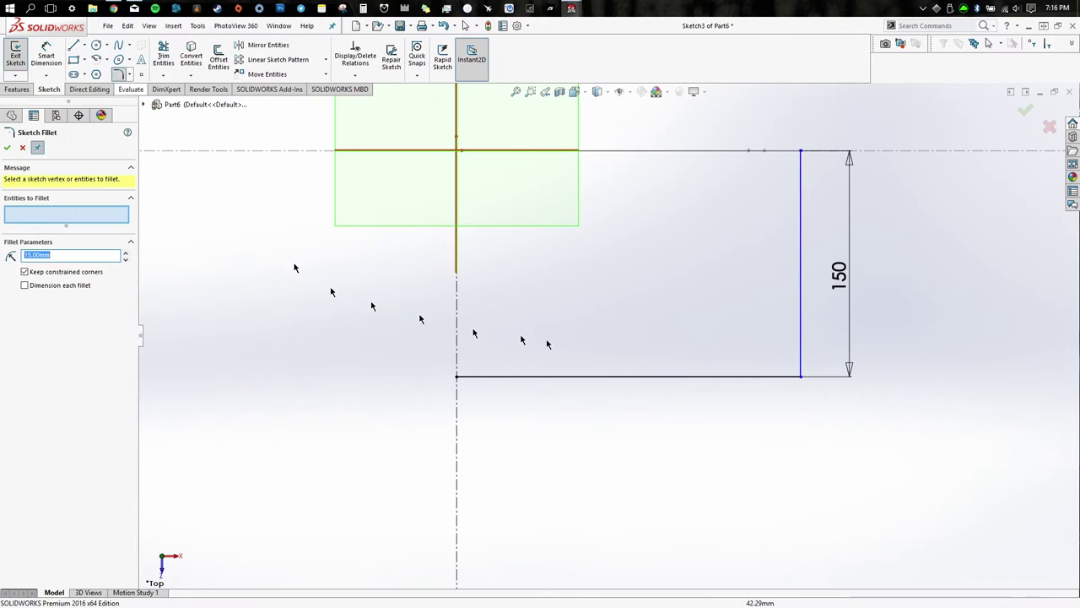
pyautogui.click(799, 374)
pyautogui.rightClick(844, 409)
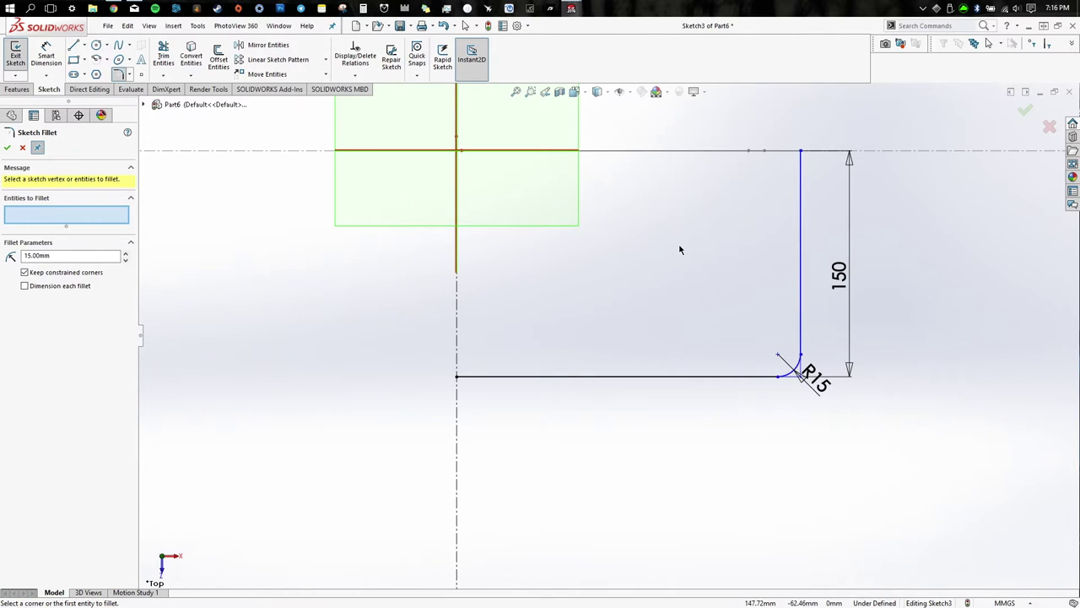
pyautogui.scroll(-1, 680, 250)
pyautogui.click(1025, 110)
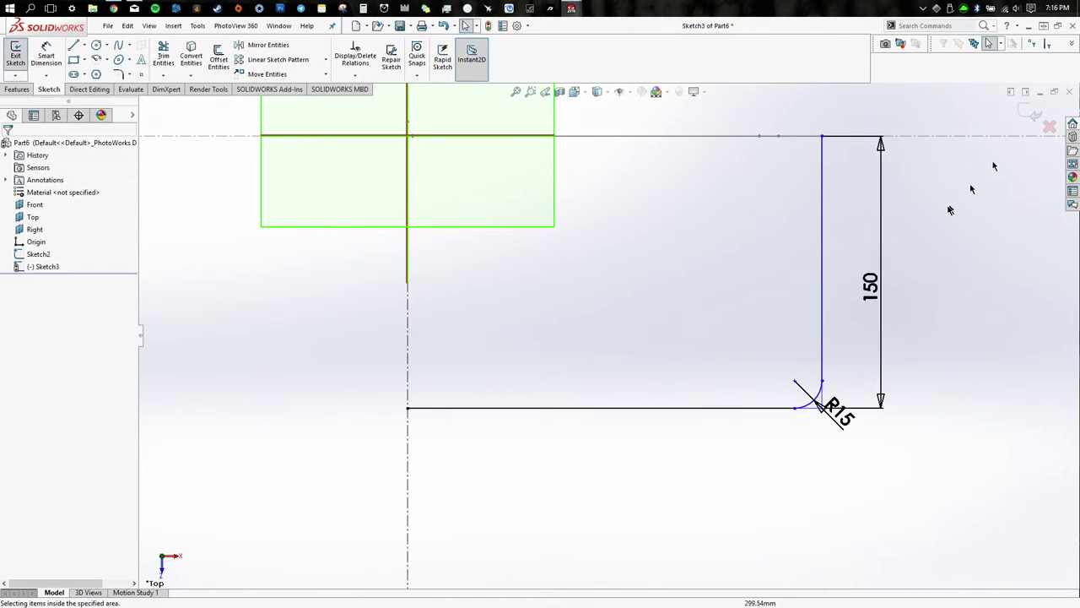
pyautogui.click(1021, 115)
# - Create a projected curve, sketch on sketch, from the Front plane profile and the Top plane sketch
pyautogui.moveTo(671, 314); pyautogui.dragTo(625, 197, button='middle')
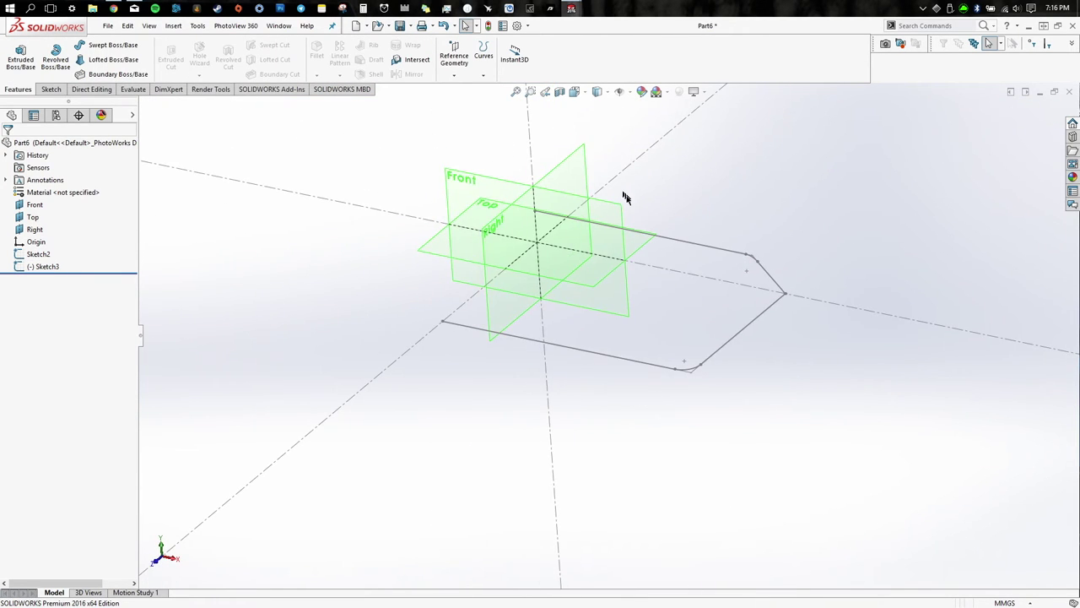
pyautogui.scroll(-3, 626, 196)
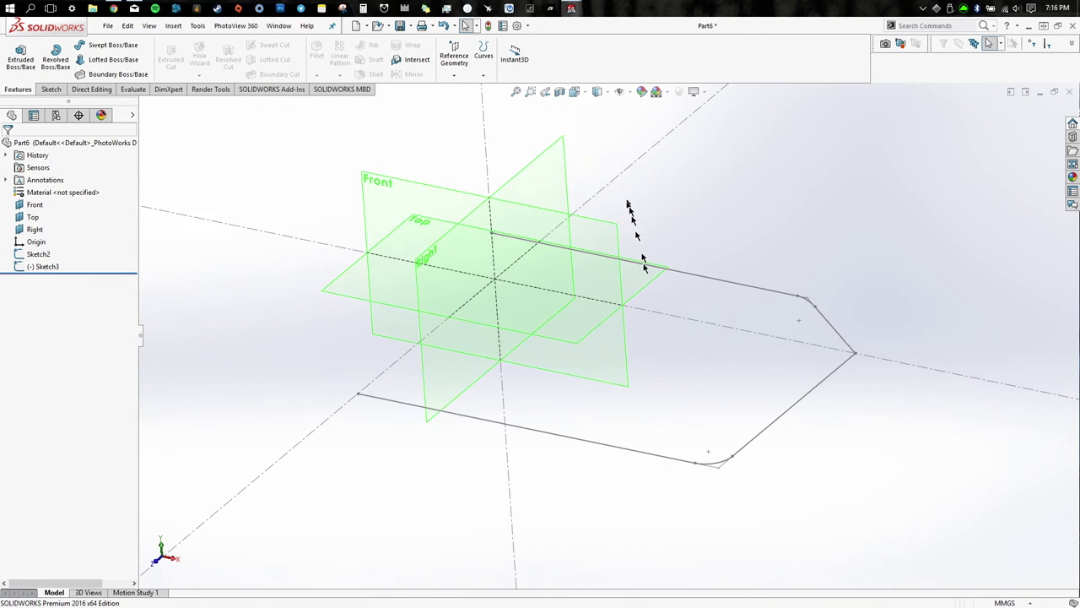
pyautogui.click(483, 58)
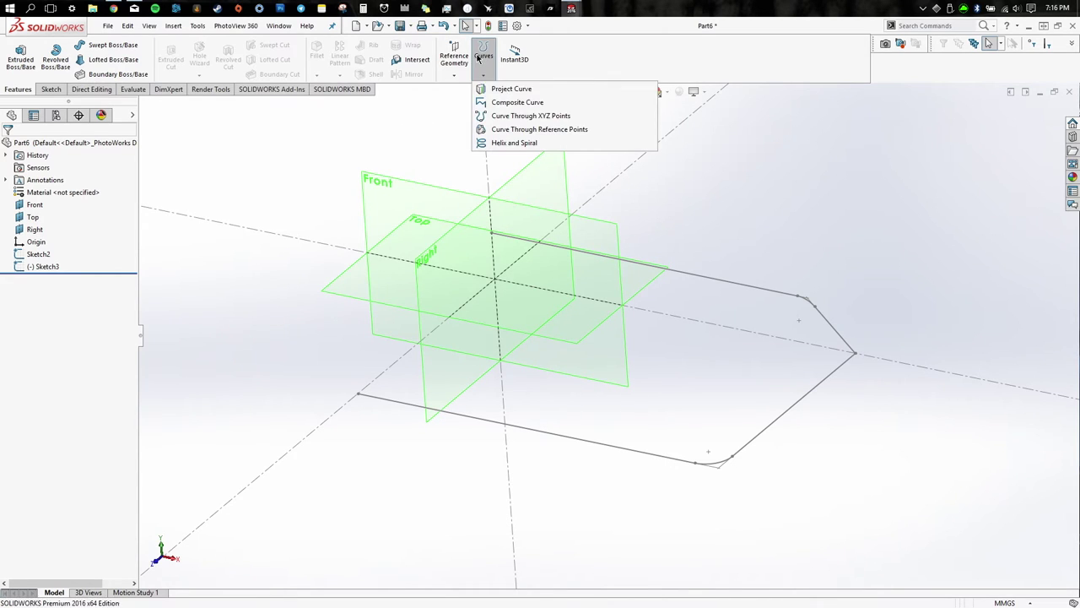
pyautogui.click(525, 89)
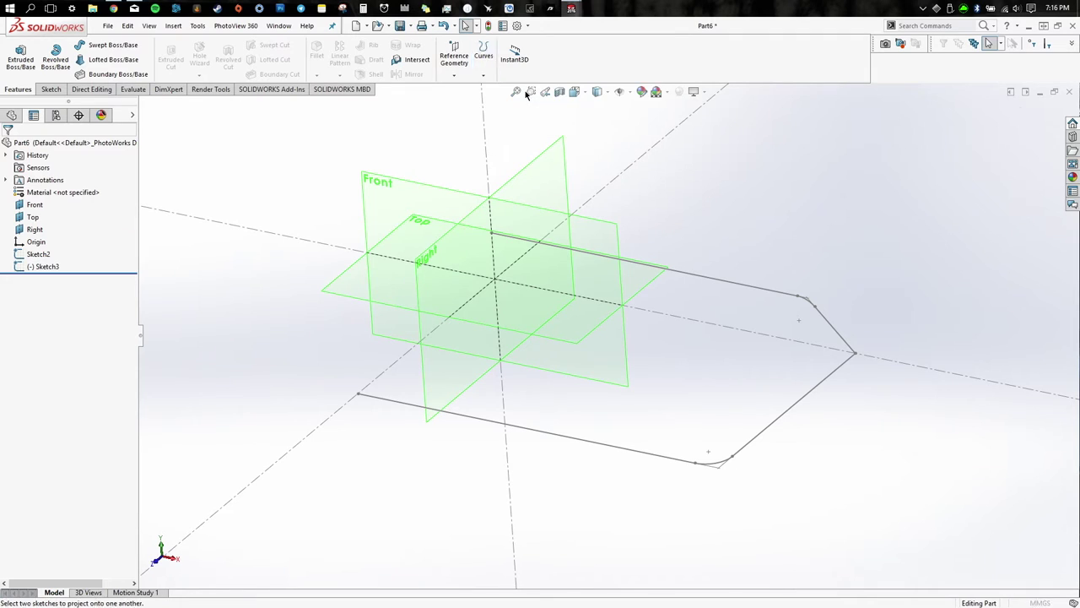
pyautogui.click(807, 305)
pyautogui.click(812, 395)
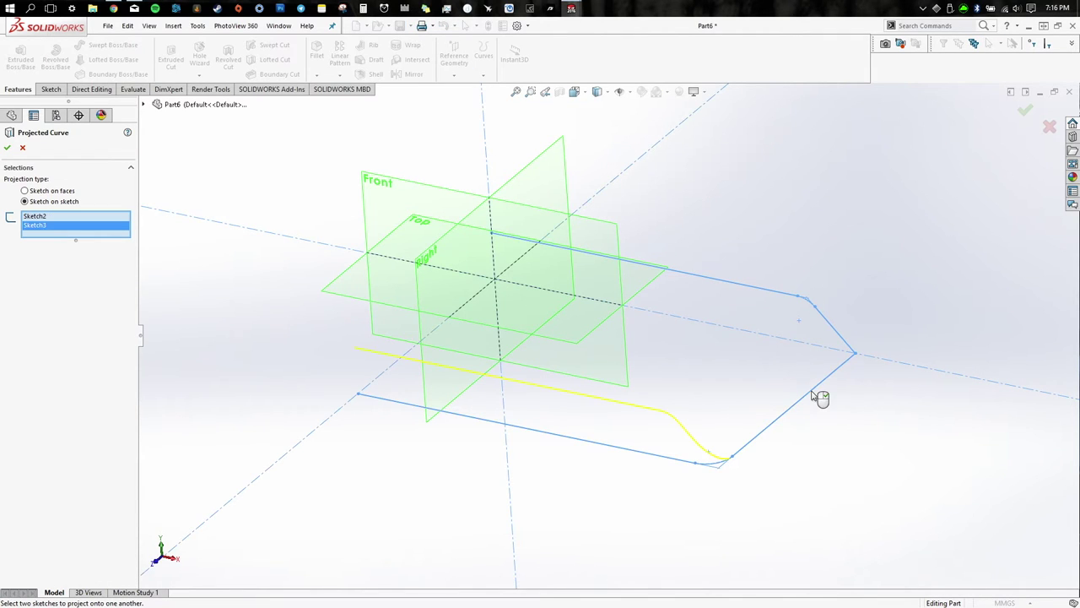
pyautogui.rightClick(819, 396)
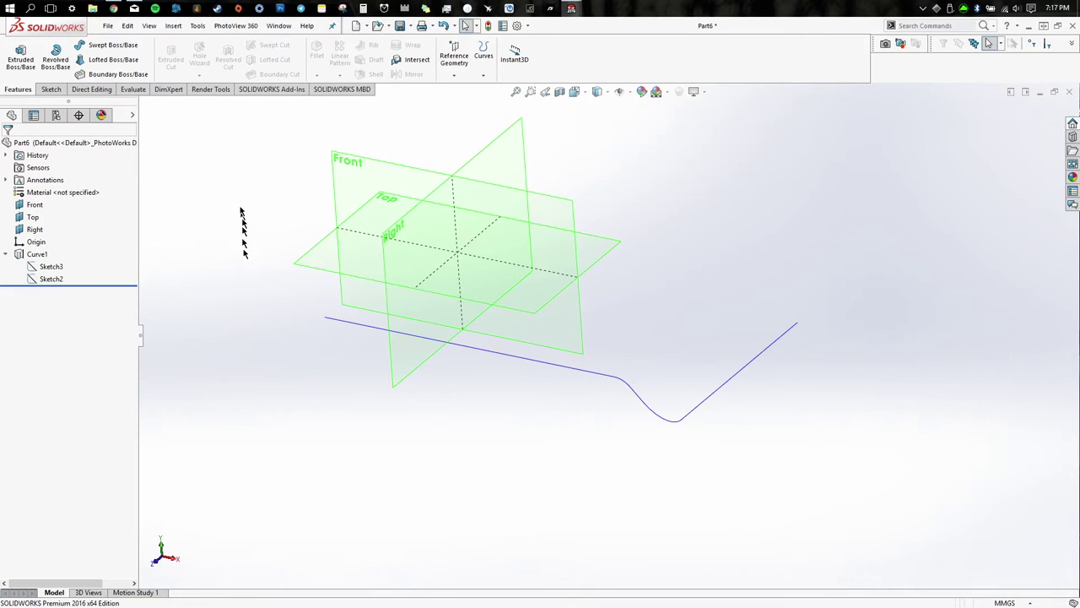
# - Start a sketch on the Front plane and draw a circle of about 15 mm radius centered near the projected curve's end
pyautogui.click(360, 165)
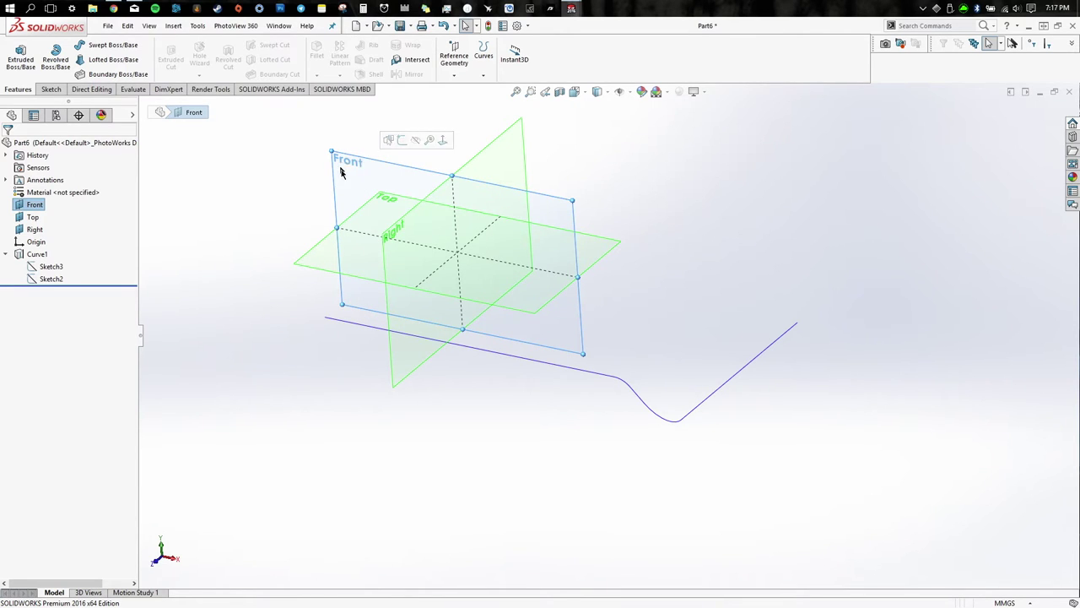
pyautogui.click(402, 140)
pyautogui.scroll(-5, 806, 328)
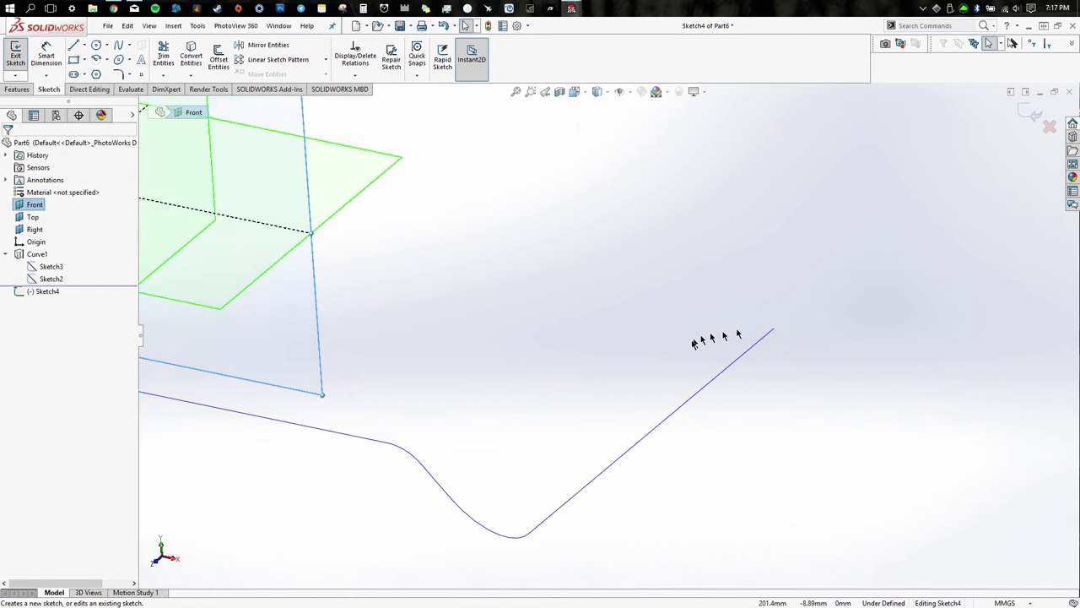
pyautogui.click(96, 47)
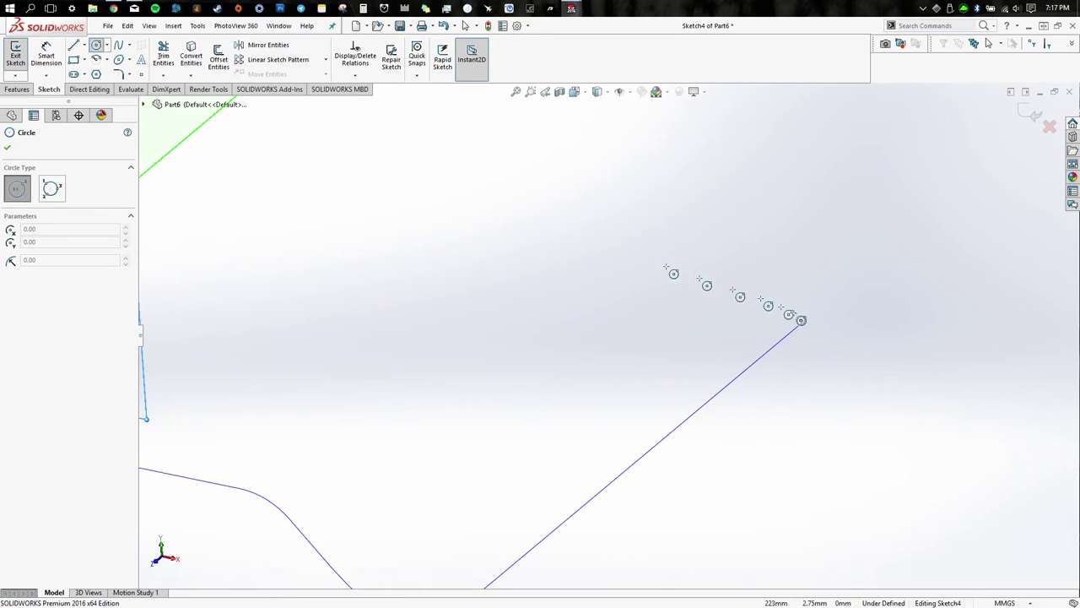
pyautogui.moveTo(802, 324); pyautogui.dragTo(861, 309)
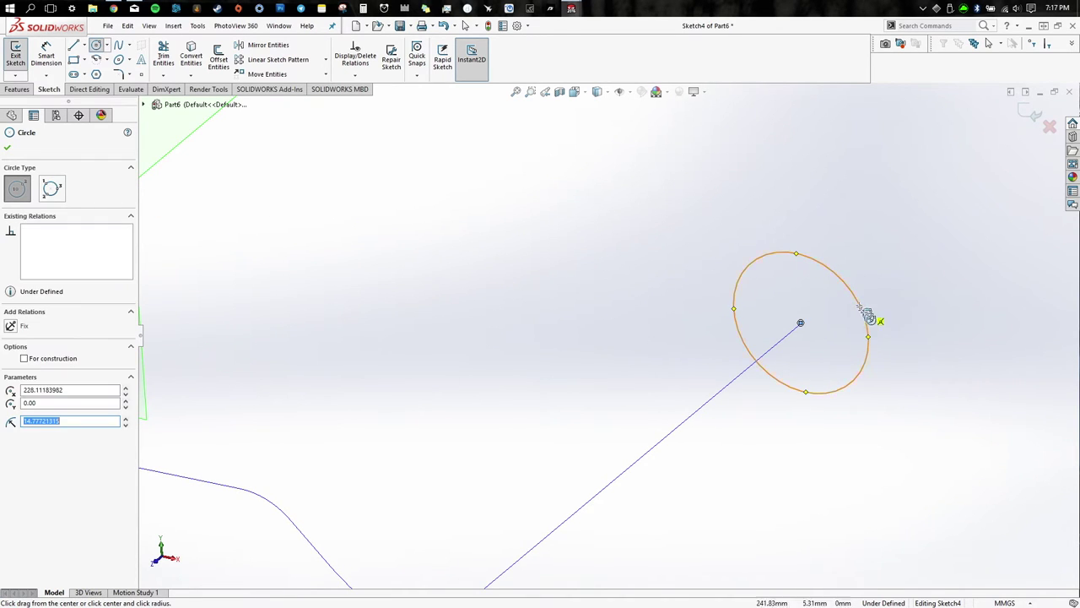
pyautogui.press('Escape')
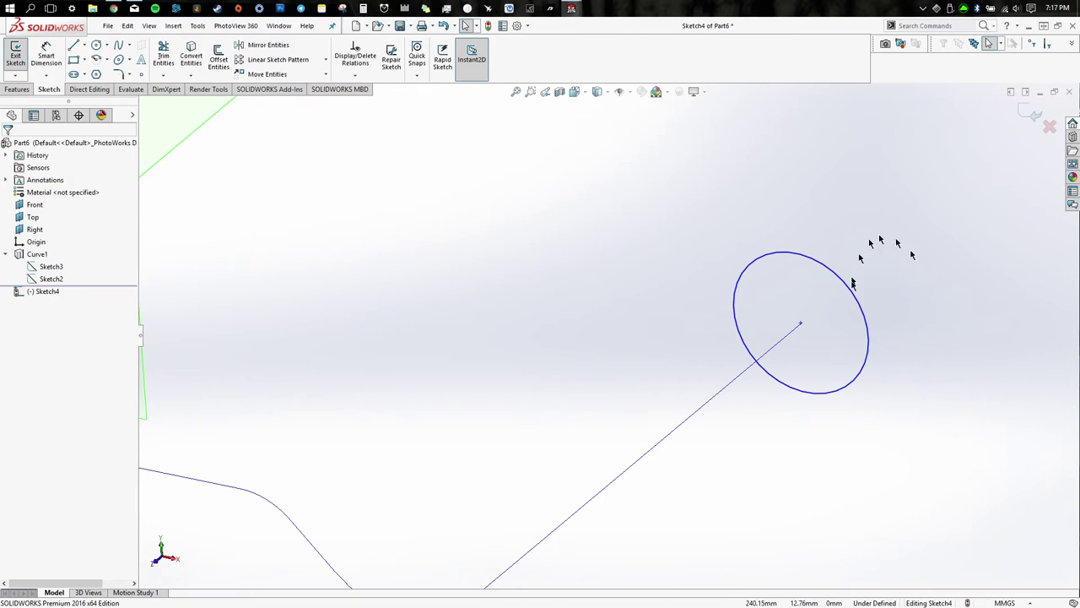
# - Add a Pierce relation between the circle's center point and the projected curve
pyautogui.click(801, 325)
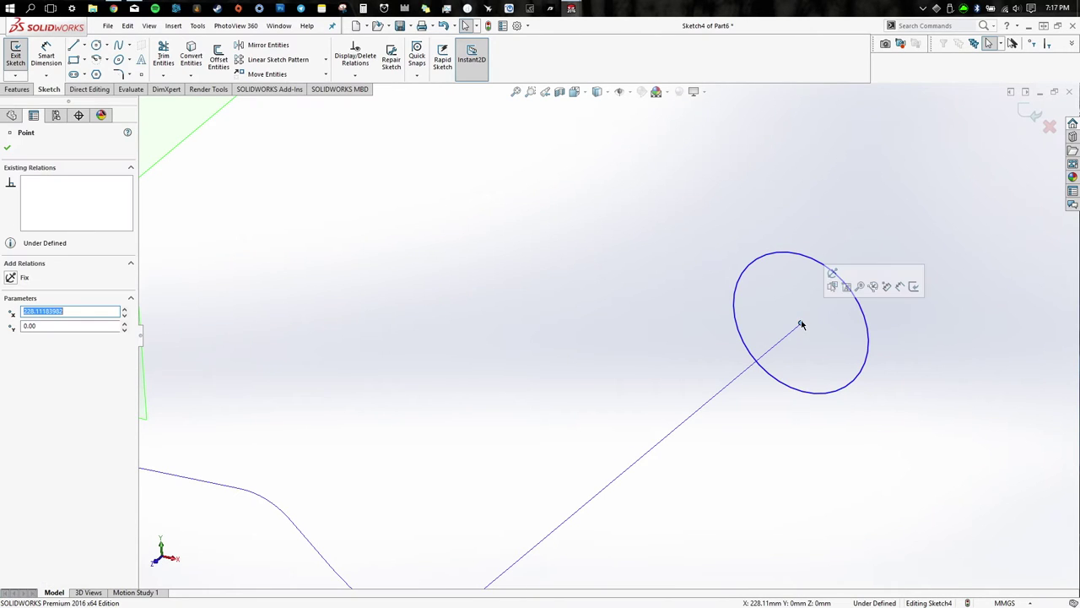
pyautogui.keyDown('ctrl'); pyautogui.click(694, 422); pyautogui.keyUp('ctrl')
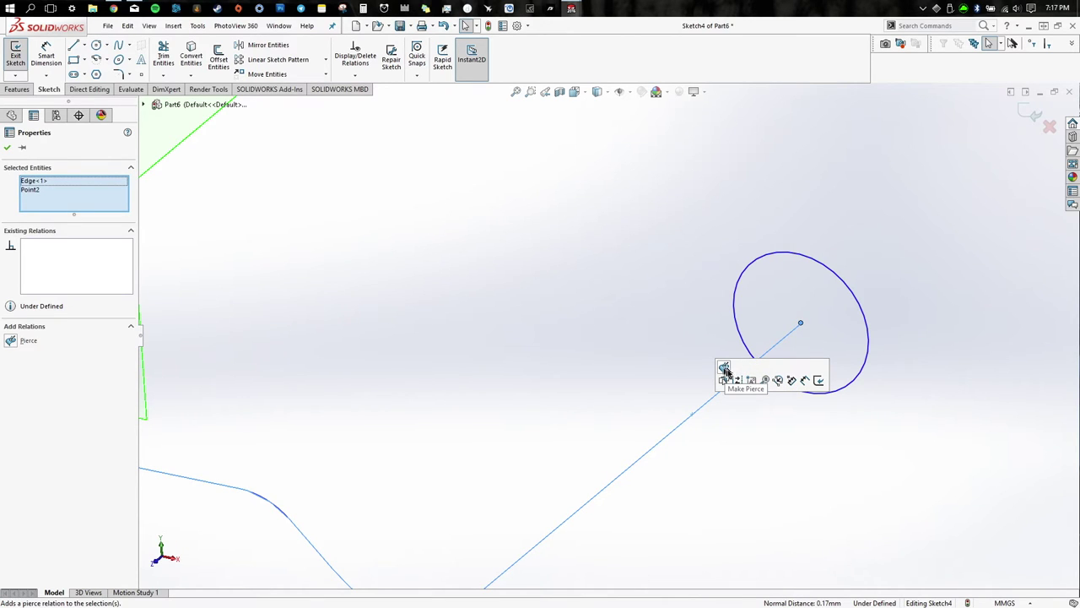
pyautogui.click(724, 366)
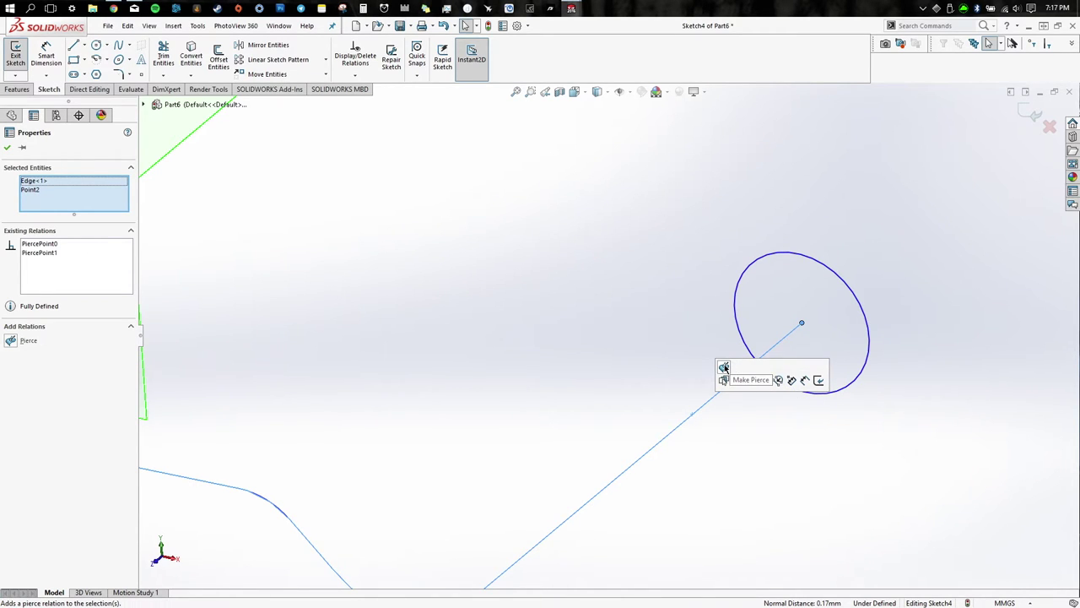
pyautogui.click(680, 333)
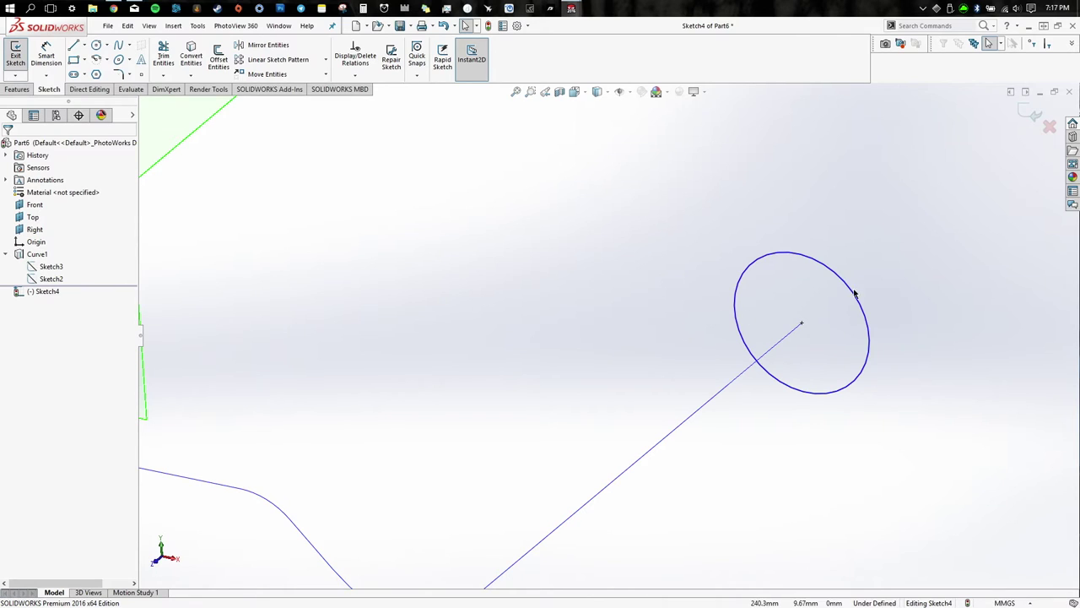
# - Dimension the circle's diameter as 5 mm
pyautogui.click(51, 56)
pyautogui.click(833, 270)
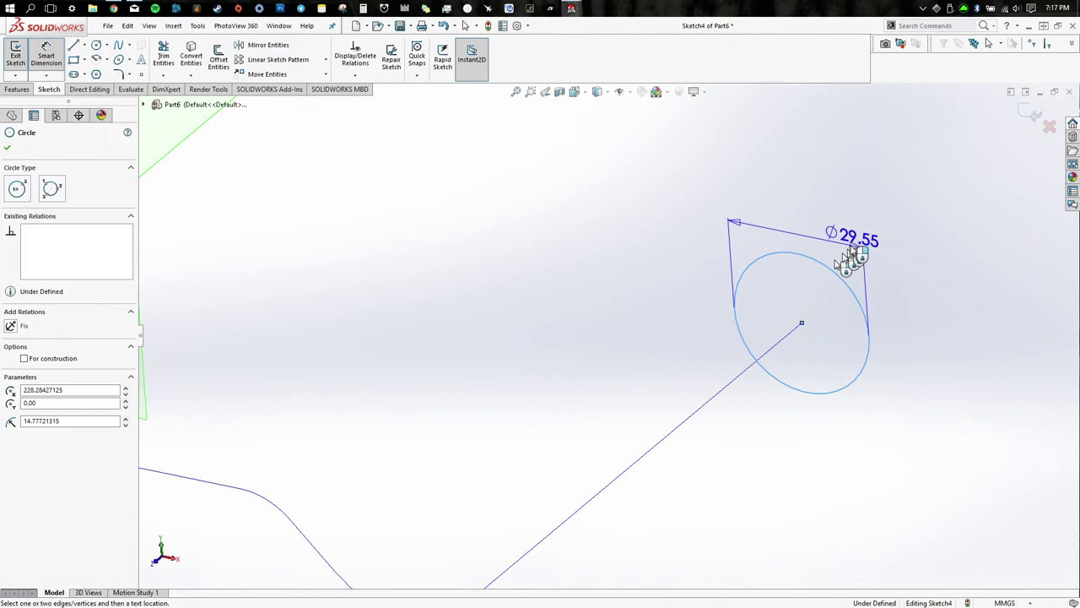
pyautogui.click(880, 228)
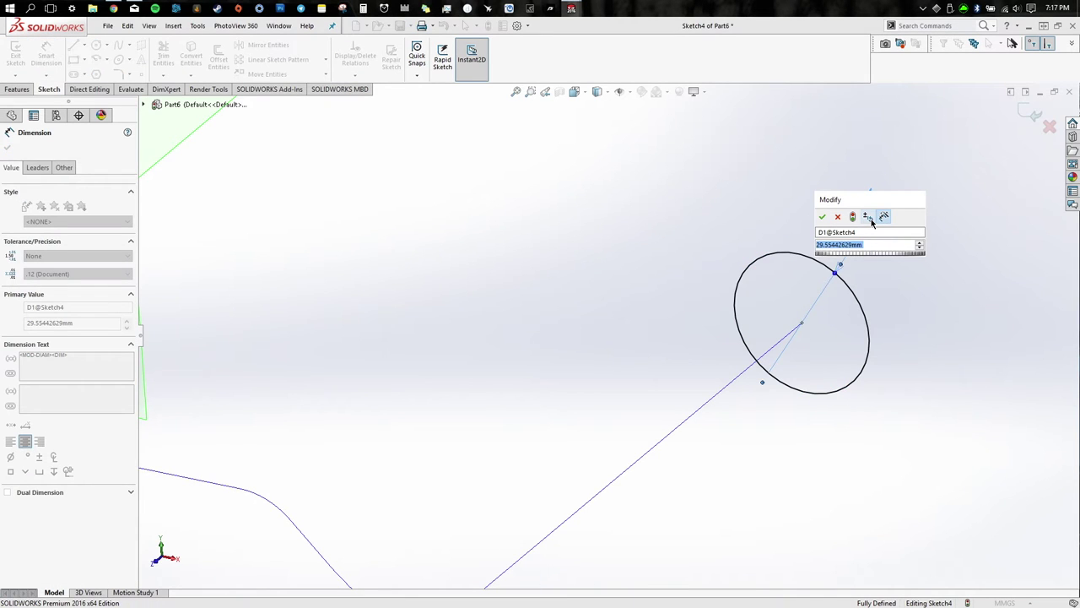
pyautogui.write('5mm')
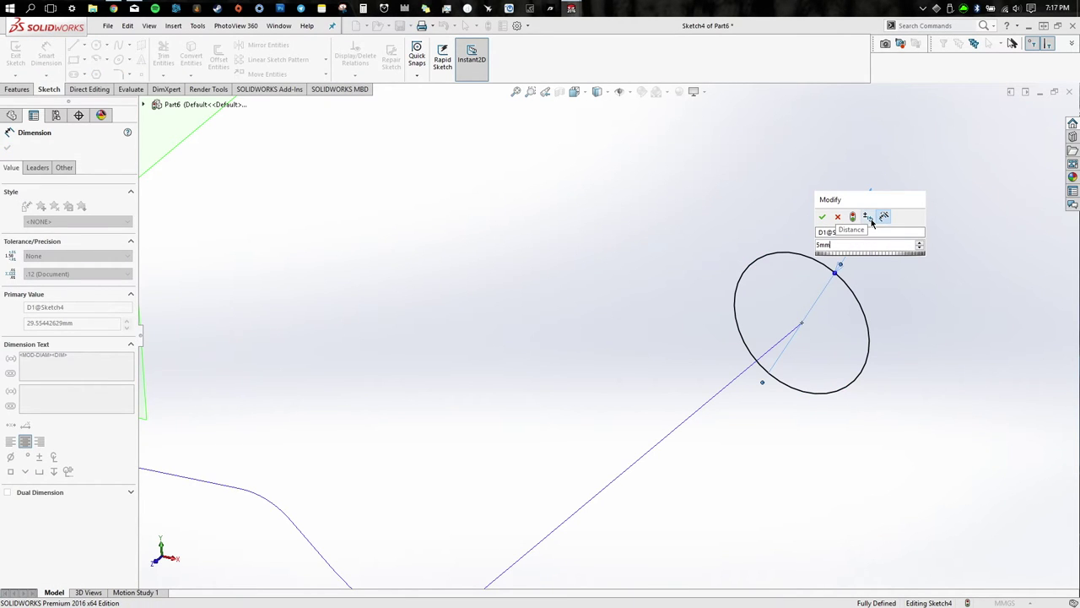
pyautogui.press('Return')
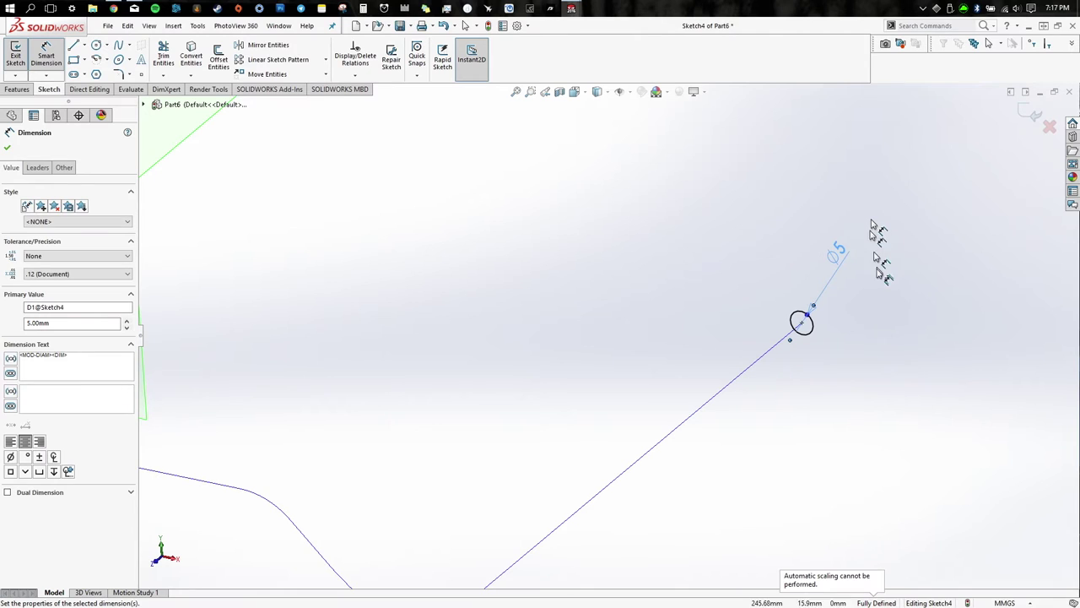
pyautogui.click(862, 360)
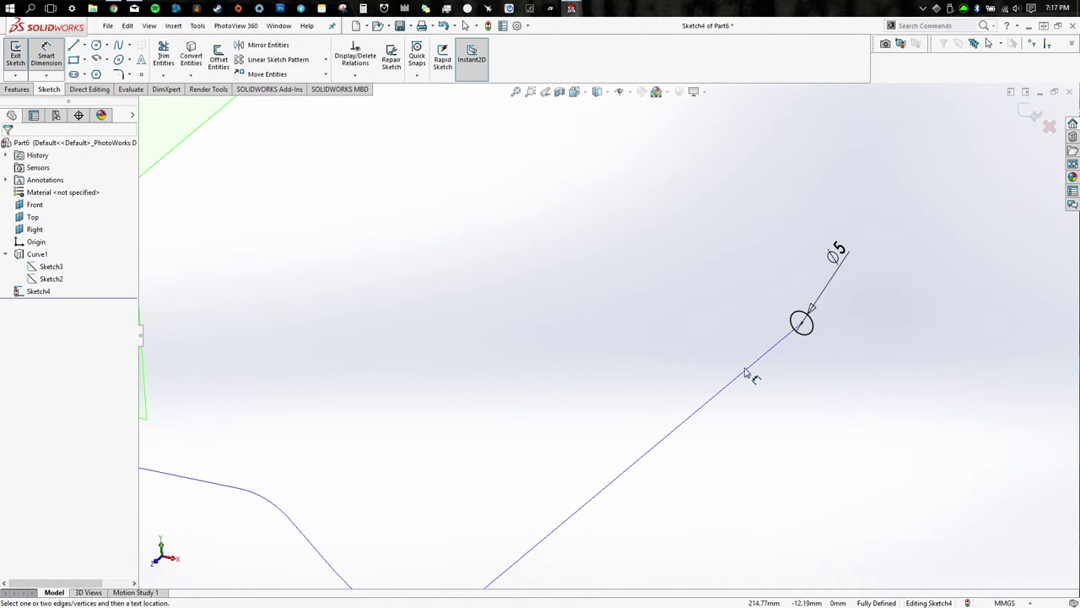
# - Create a Swept Boss/Base using the 5 mm circle as the profile and the projected curve as the path
pyautogui.scroll(8, 746, 372)
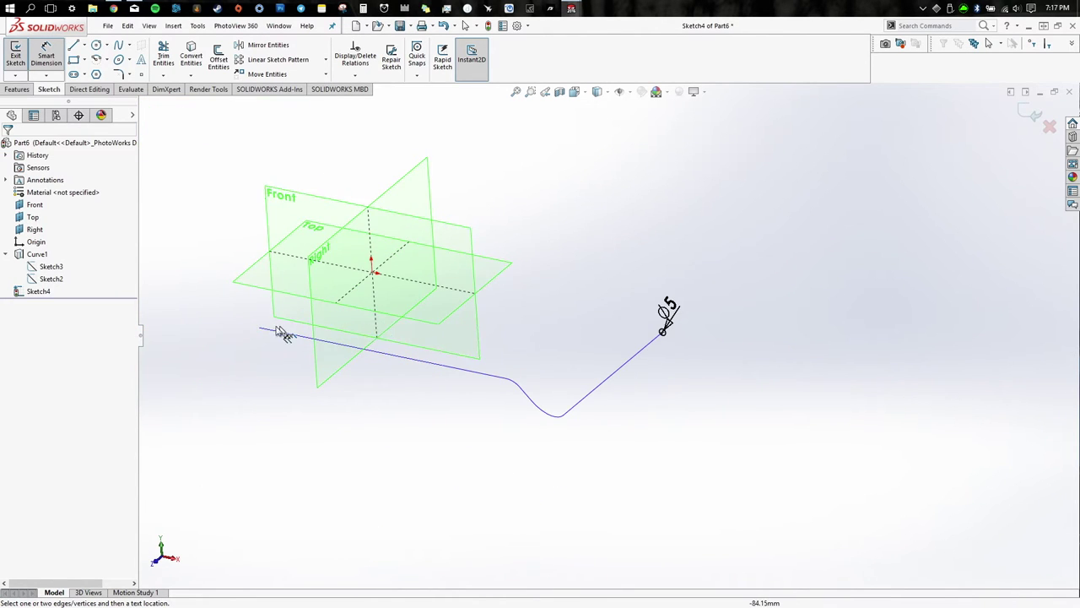
pyautogui.scroll(-5, 305, 331)
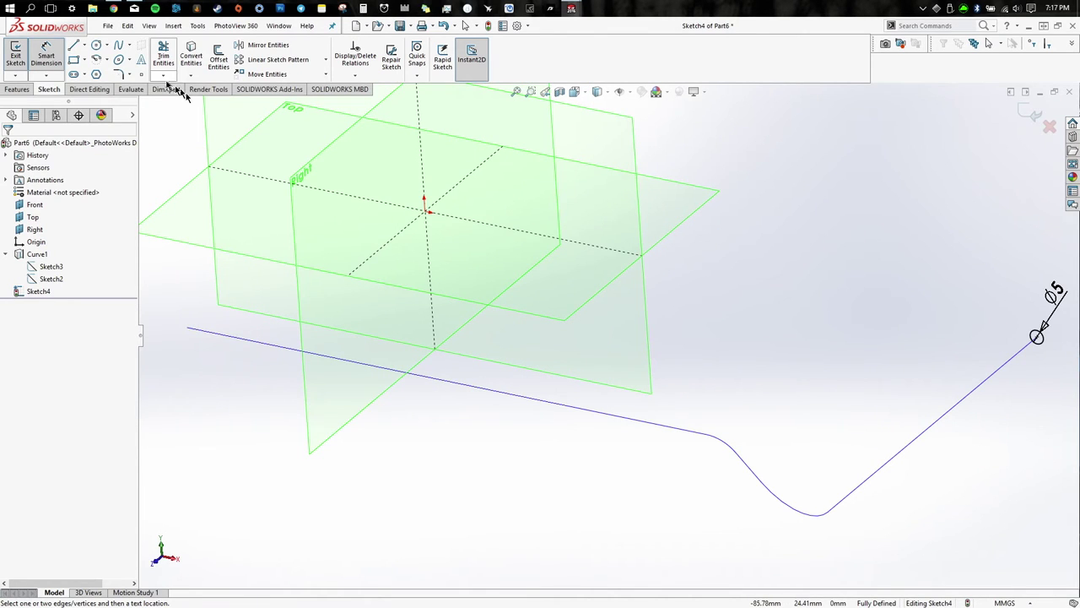
pyautogui.scroll(1, 139, 66)
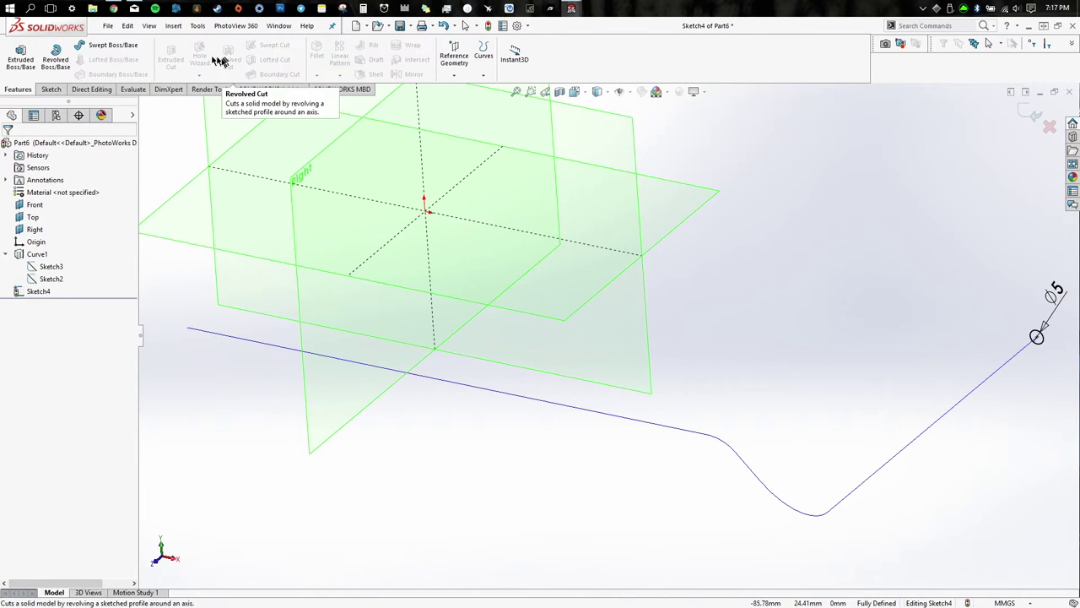
pyautogui.click(105, 44)
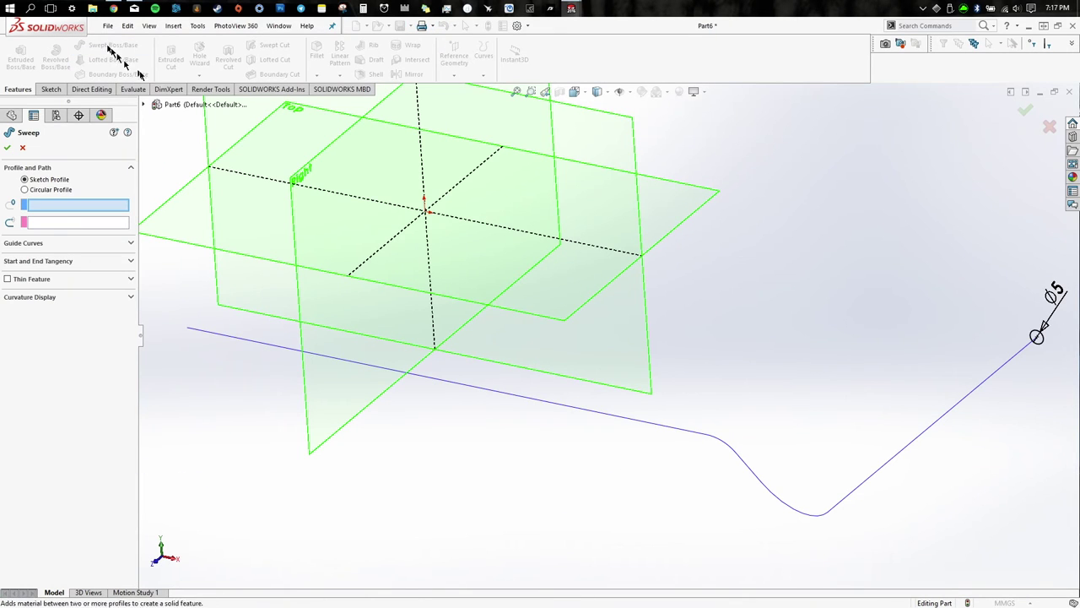
pyautogui.click(1039, 337)
pyautogui.click(1022, 358)
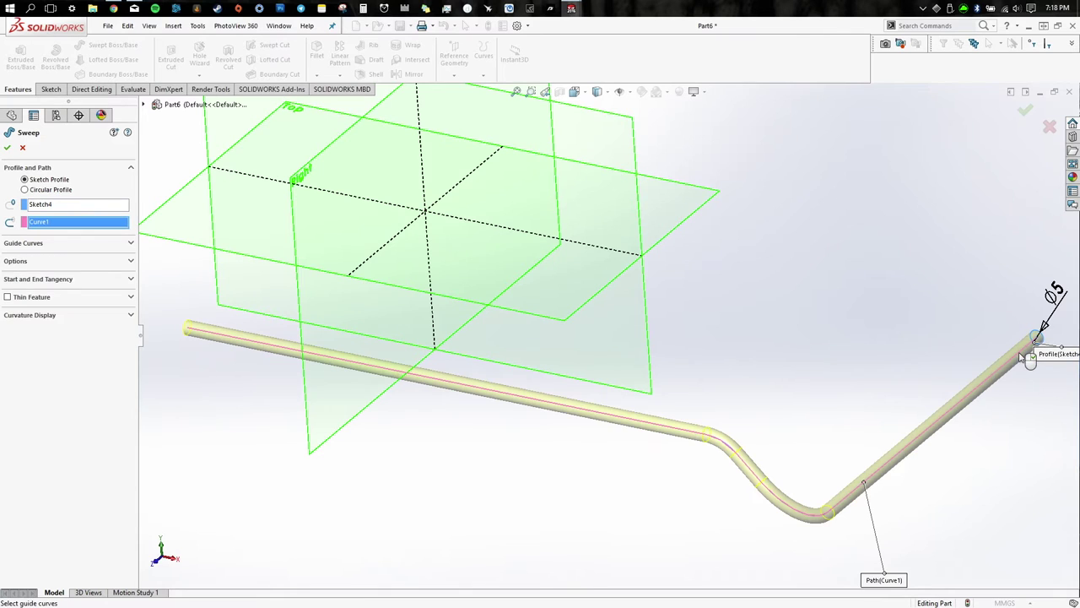
pyautogui.press('Return')
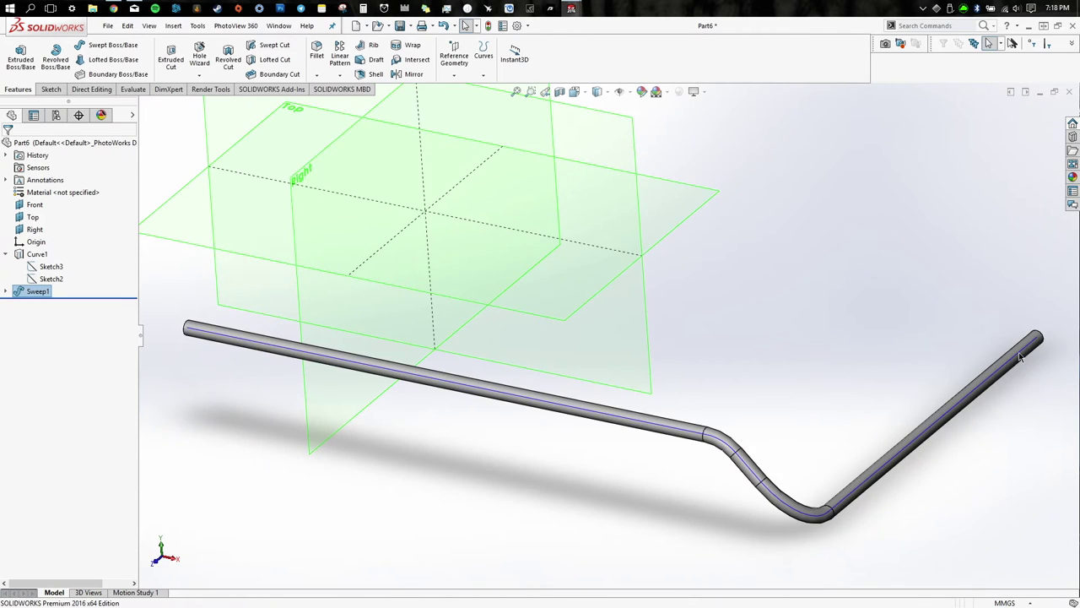
# - Hide the projected curve Curve1 so only the swept rod is shown
pyautogui.press('f')
pyautogui.scroll(-2, 696, 260)
pyautogui.moveTo(707, 305); pyautogui.dragTo(650, 367, button='middle')
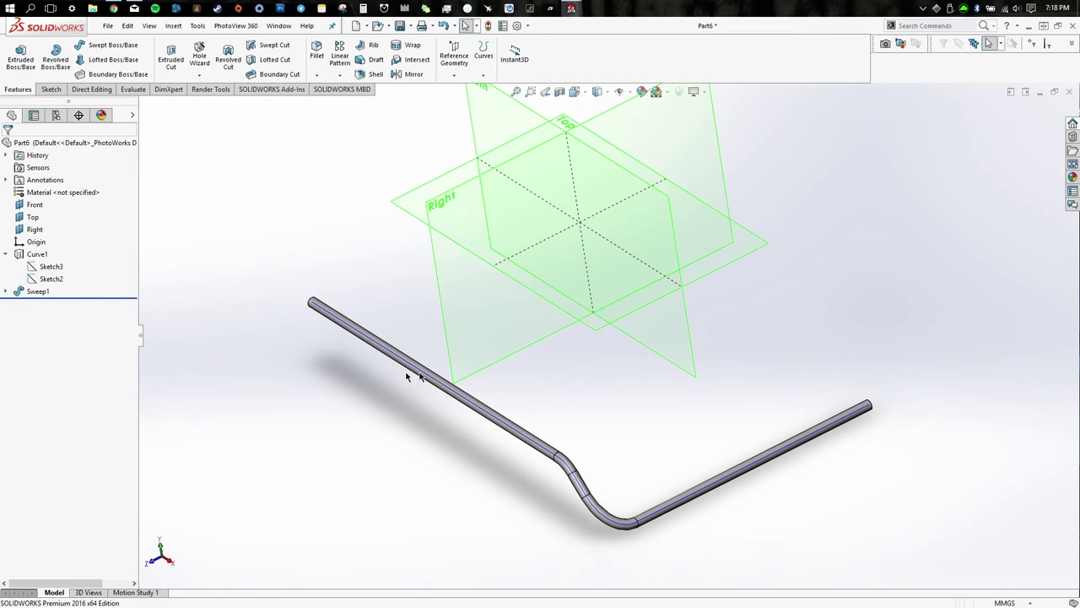
pyautogui.click(36, 254)
pyautogui.click(182, 264)
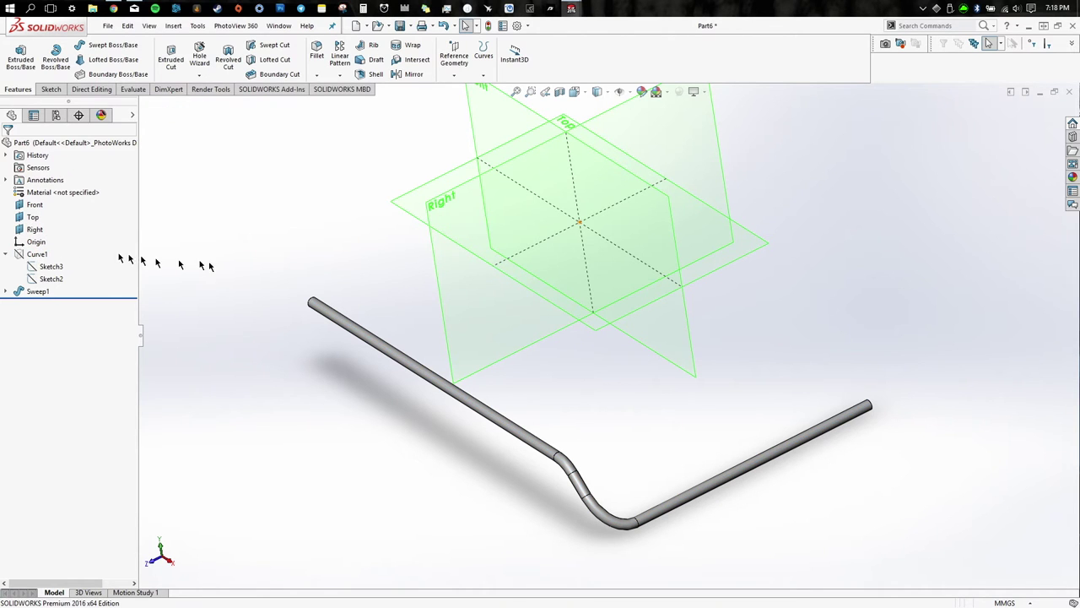
# - Mirror the swept rod body about the round end face of its shorter leg, with Merge solids on
pyautogui.hotkey('ctrl', '1')
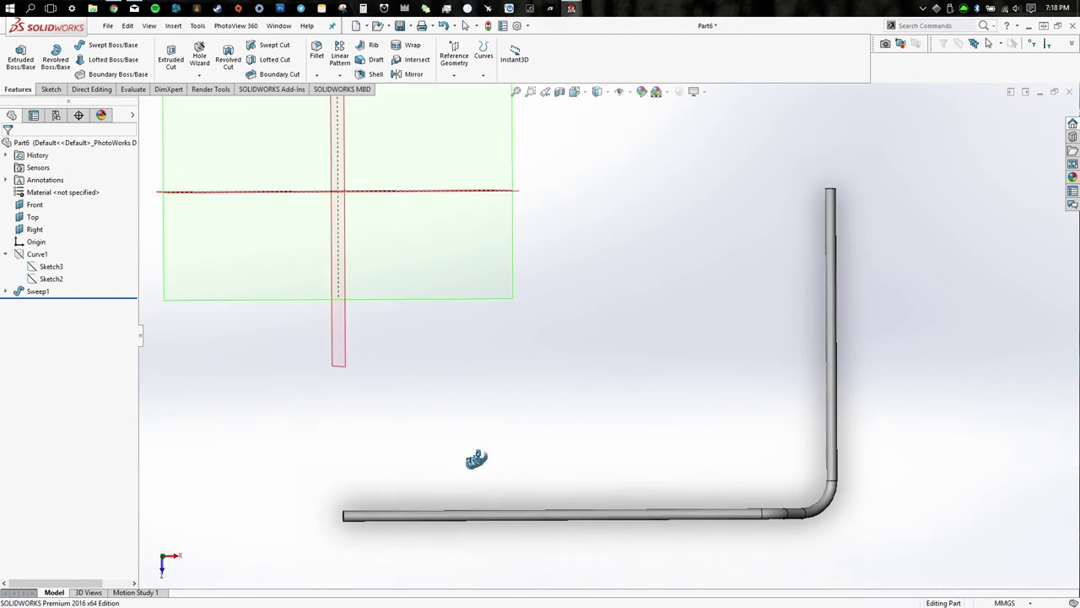
pyautogui.scroll(3, 523, 337)
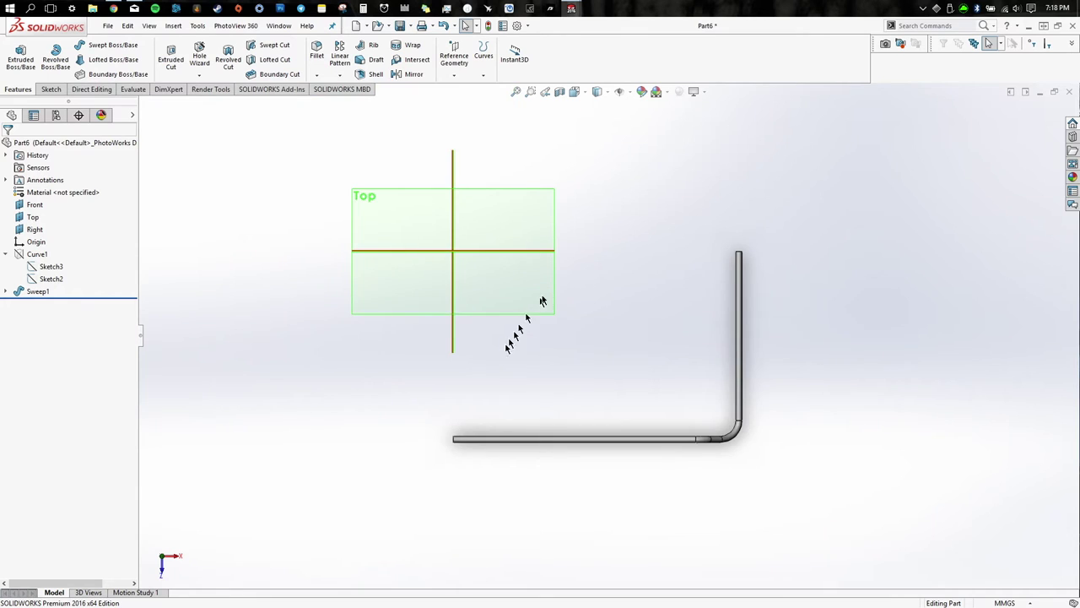
pyautogui.scroll(-1, 594, 262)
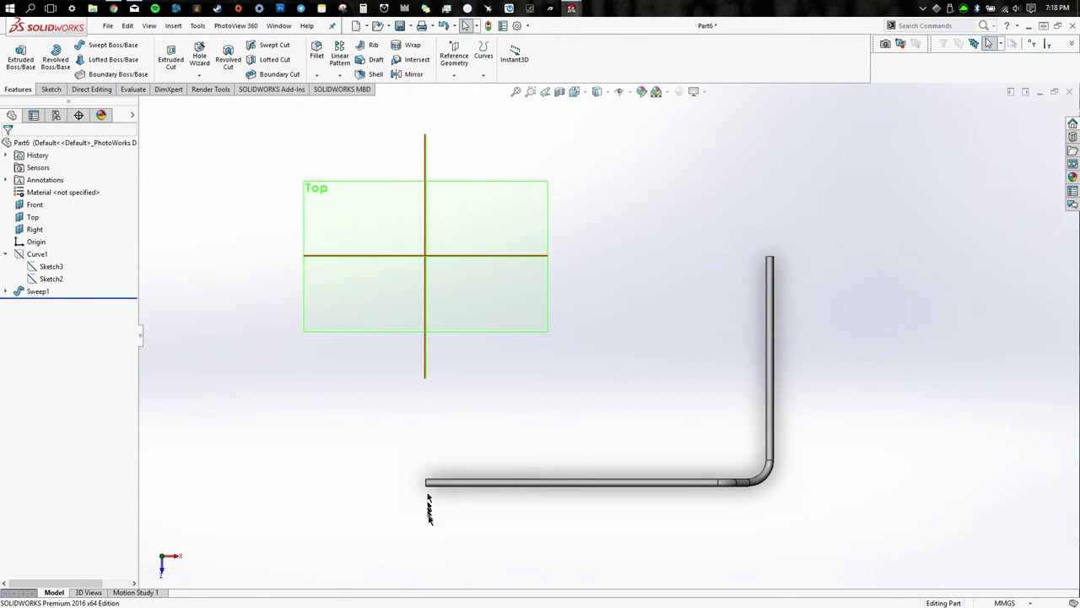
pyautogui.moveTo(679, 297); pyautogui.dragTo(471, 283, button='middle')
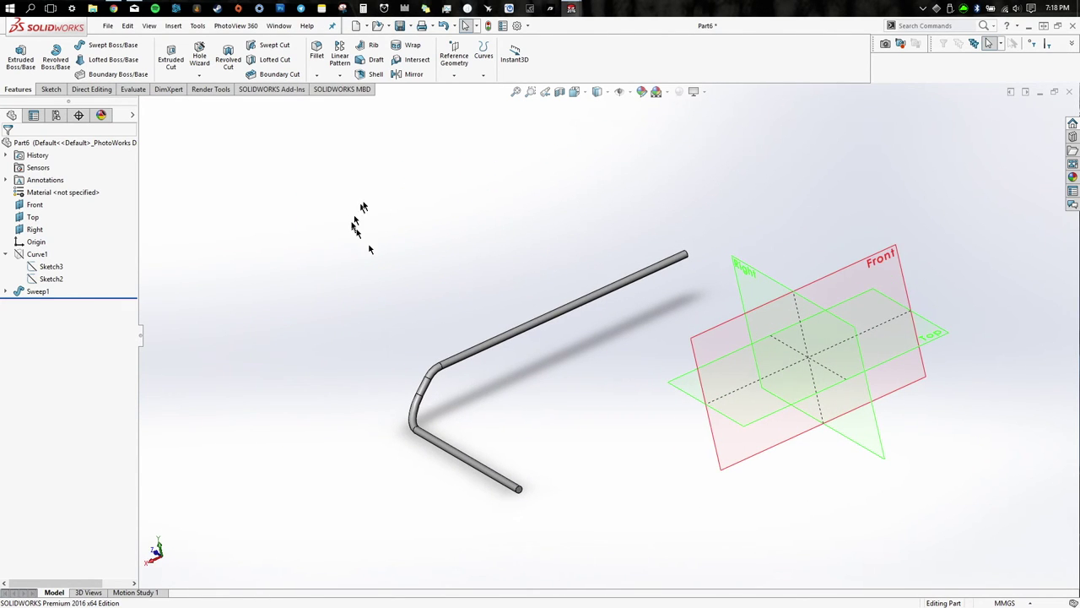
pyautogui.click(403, 75)
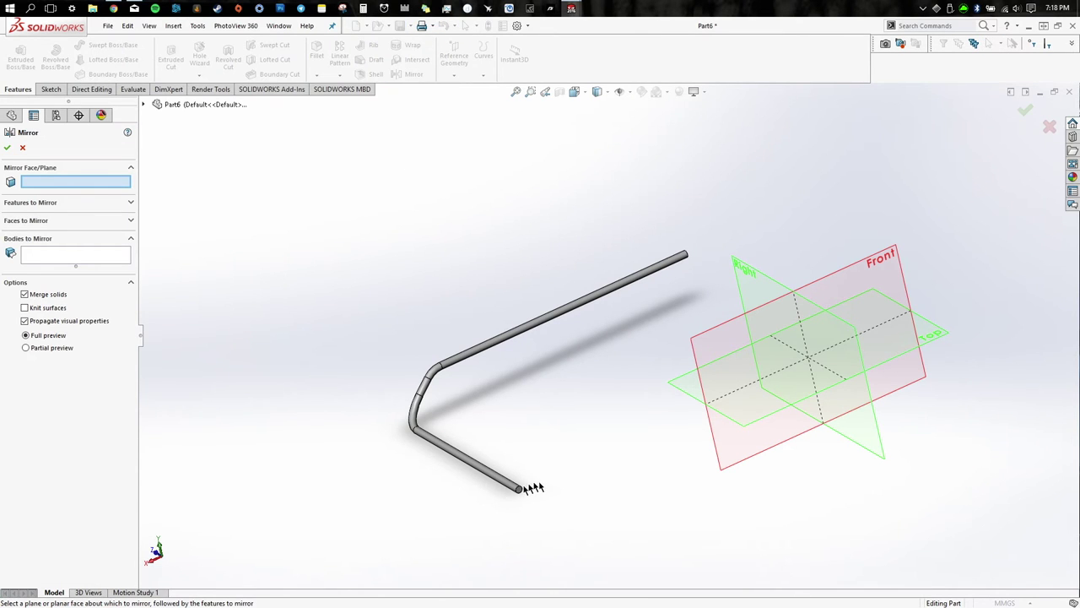
pyautogui.scroll(-8, 519, 489)
pyautogui.click(575, 425)
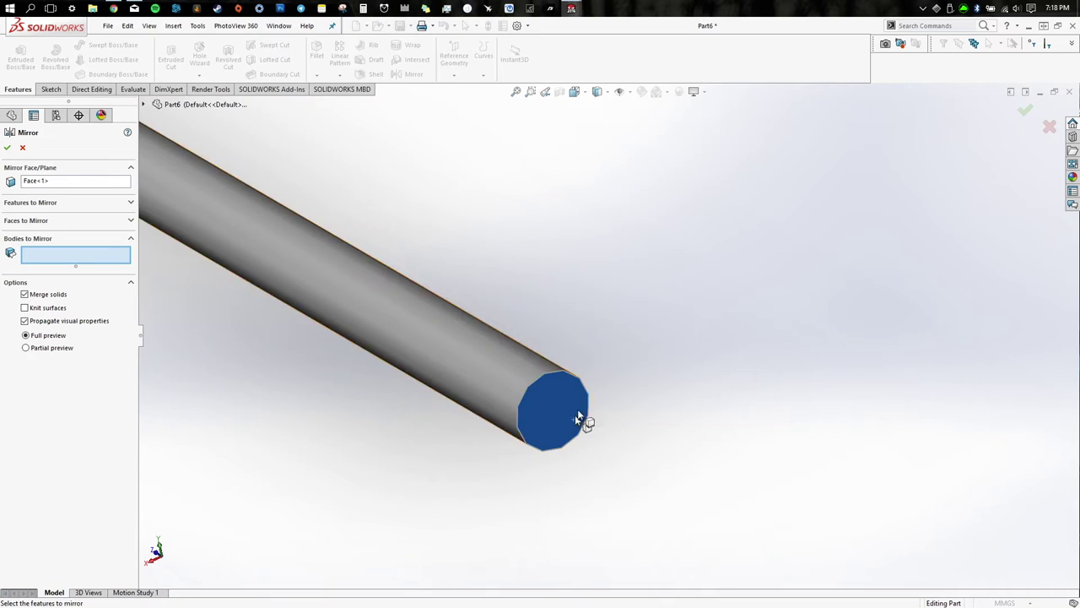
pyautogui.scroll(8, 583, 422)
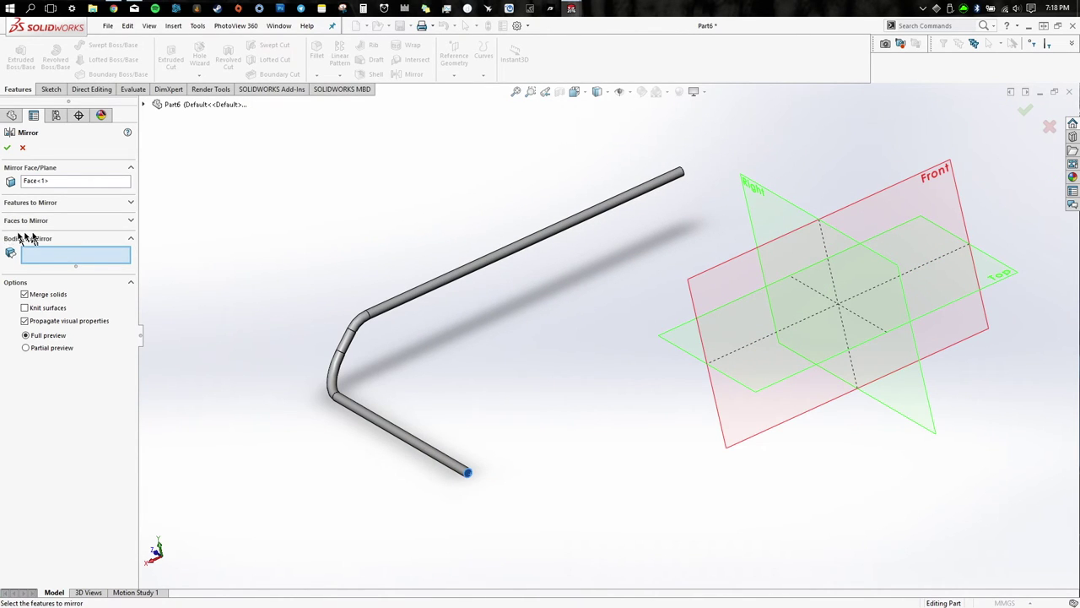
pyautogui.click(430, 291)
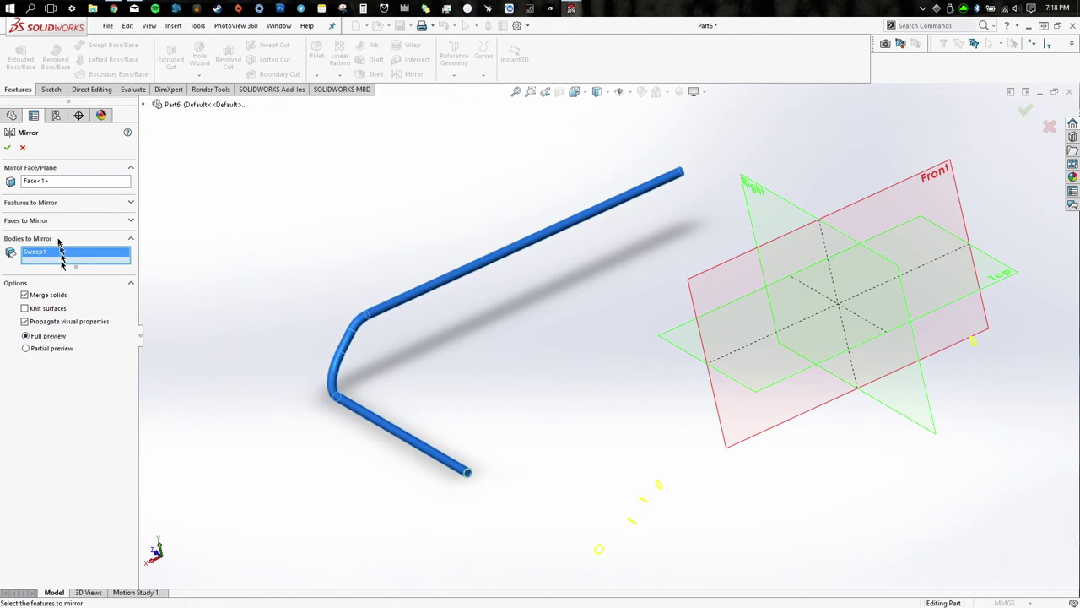
pyautogui.click(8, 148)
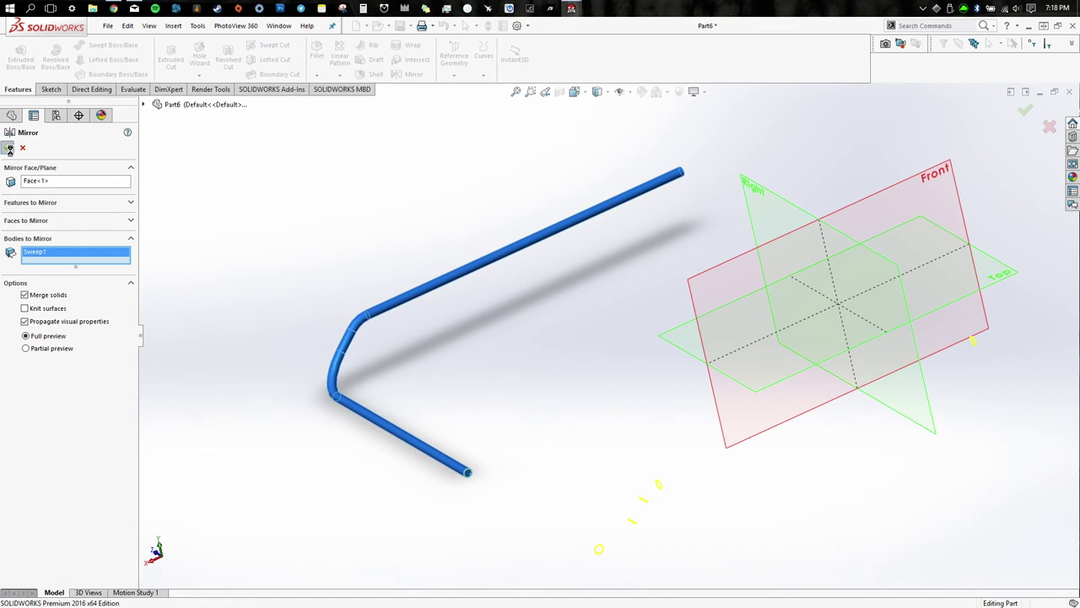
# - Mirror the merged rod body about an end face of its open legs to close the rectangular frame, with Merge solids on
pyautogui.moveTo(700, 345); pyautogui.dragTo(729, 446, button='middle')
pyautogui.scroll(4, 729, 446)
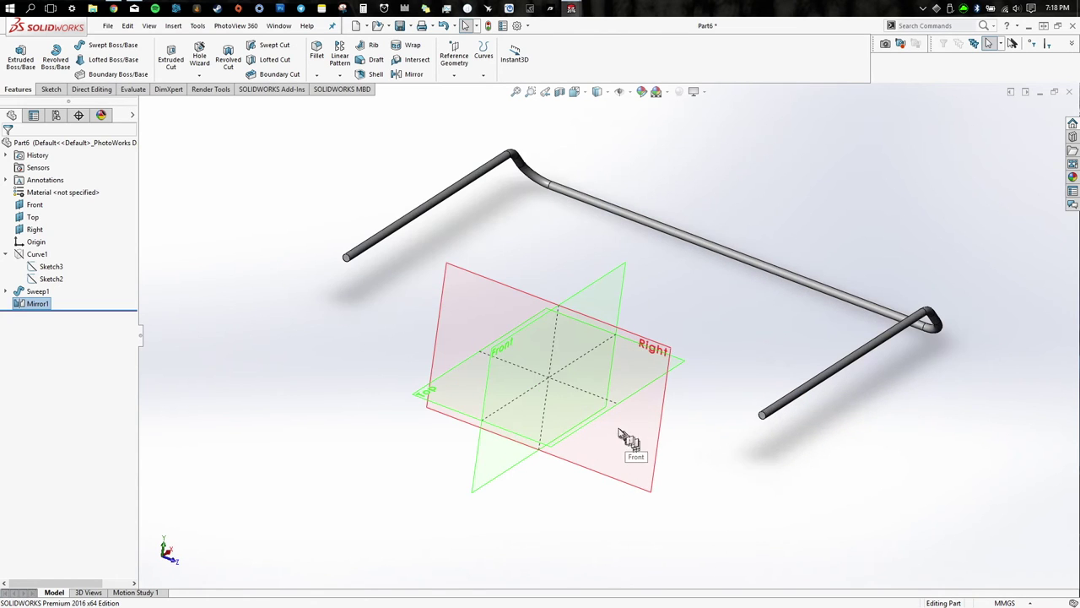
pyautogui.scroll(2, 523, 388)
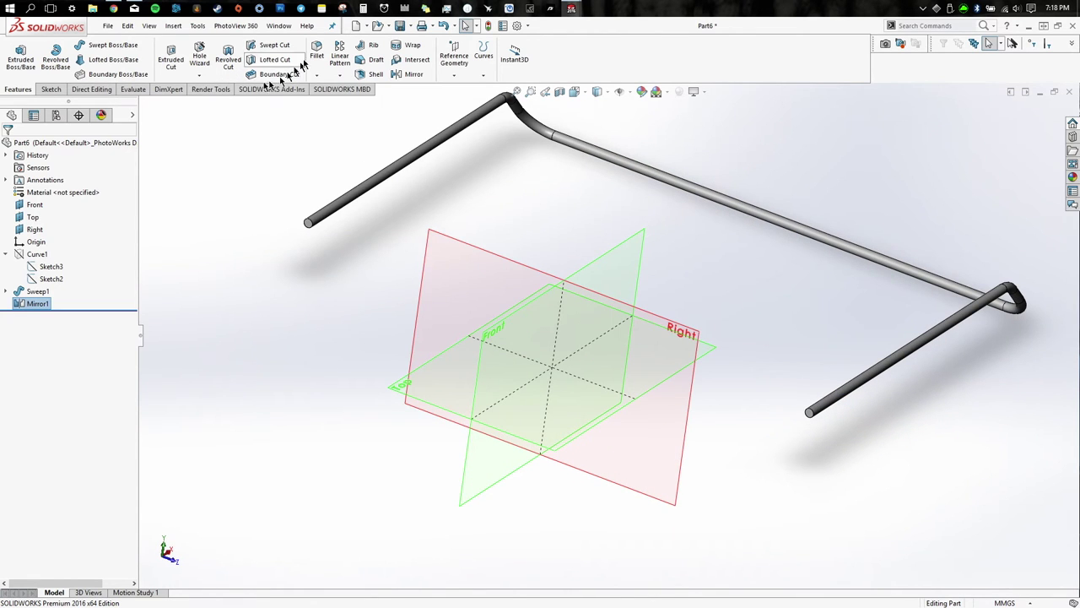
pyautogui.click(414, 75)
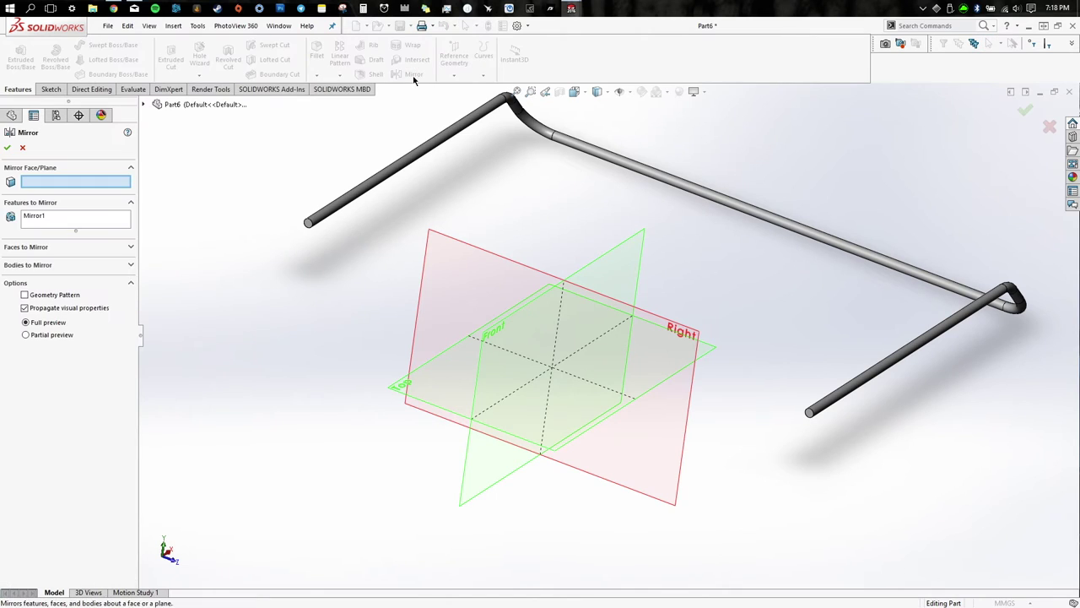
pyautogui.click(307, 225)
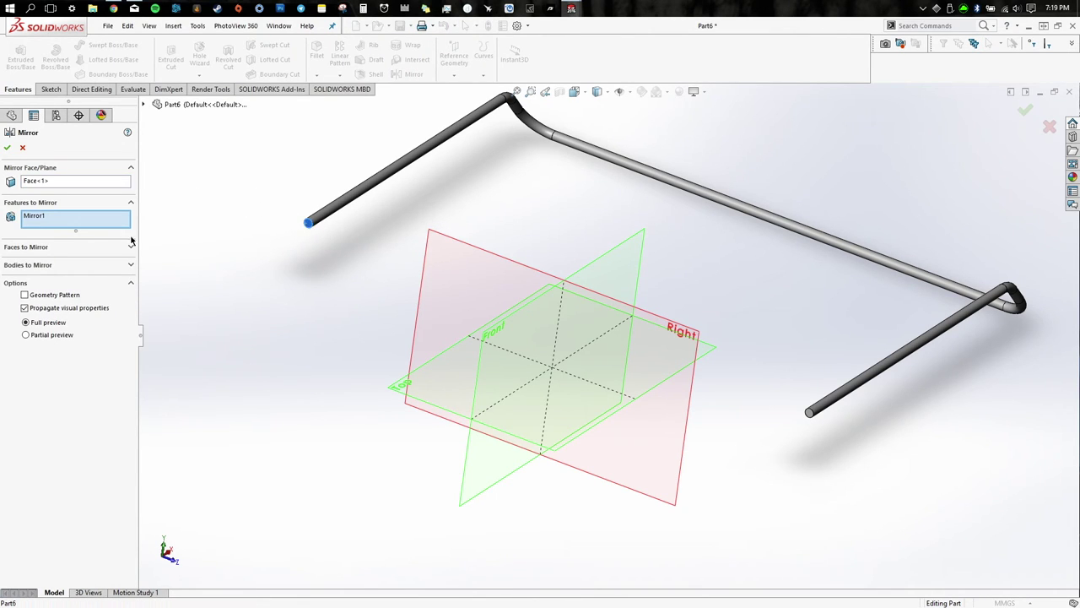
pyautogui.rightClick(68, 219)
pyautogui.click(80, 240)
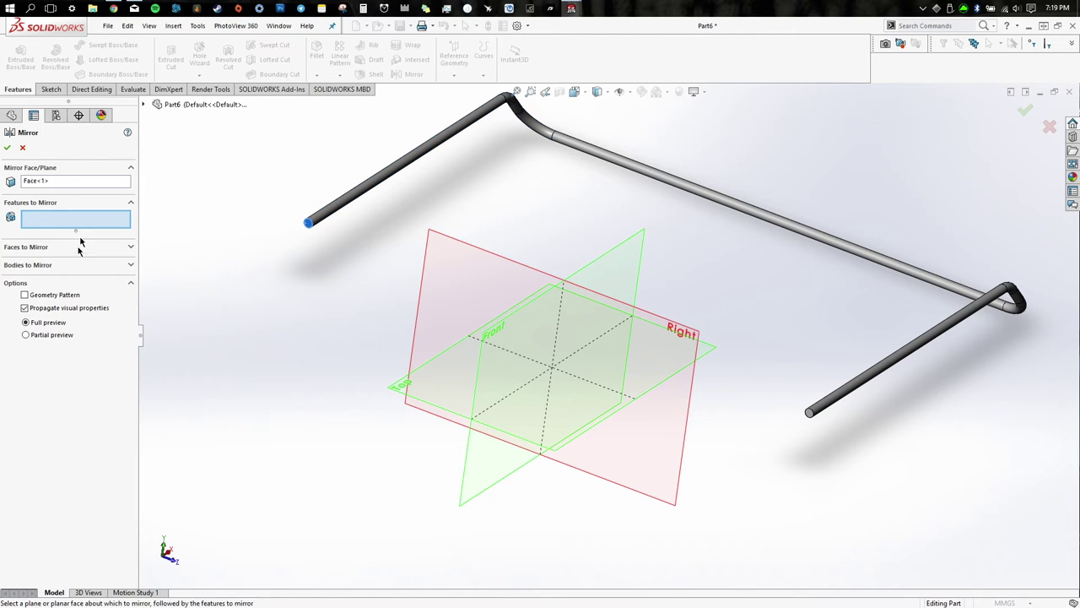
pyautogui.click(17, 265)
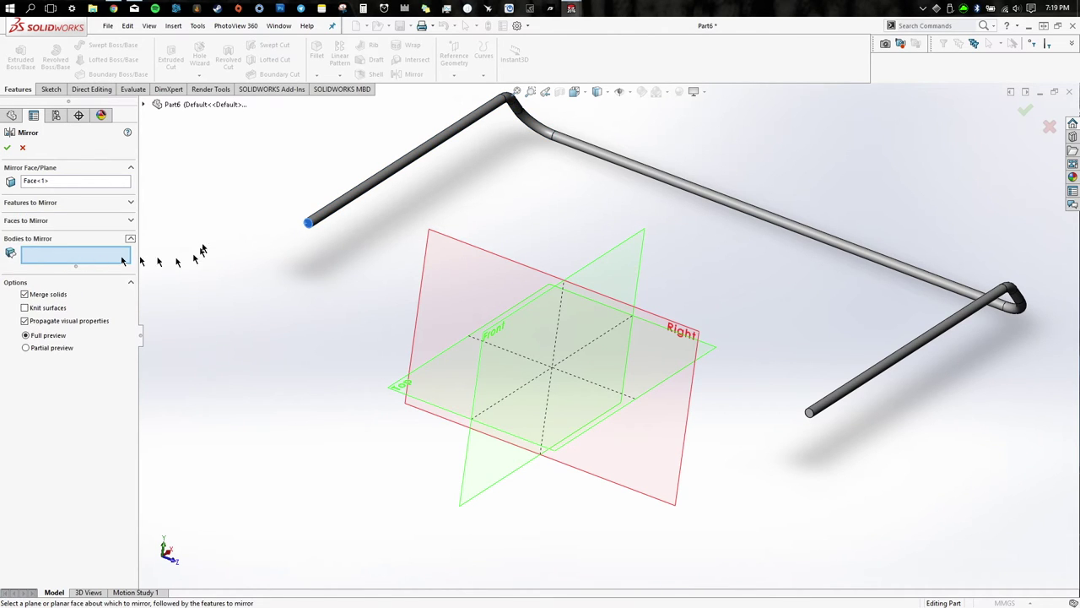
pyautogui.click(346, 208)
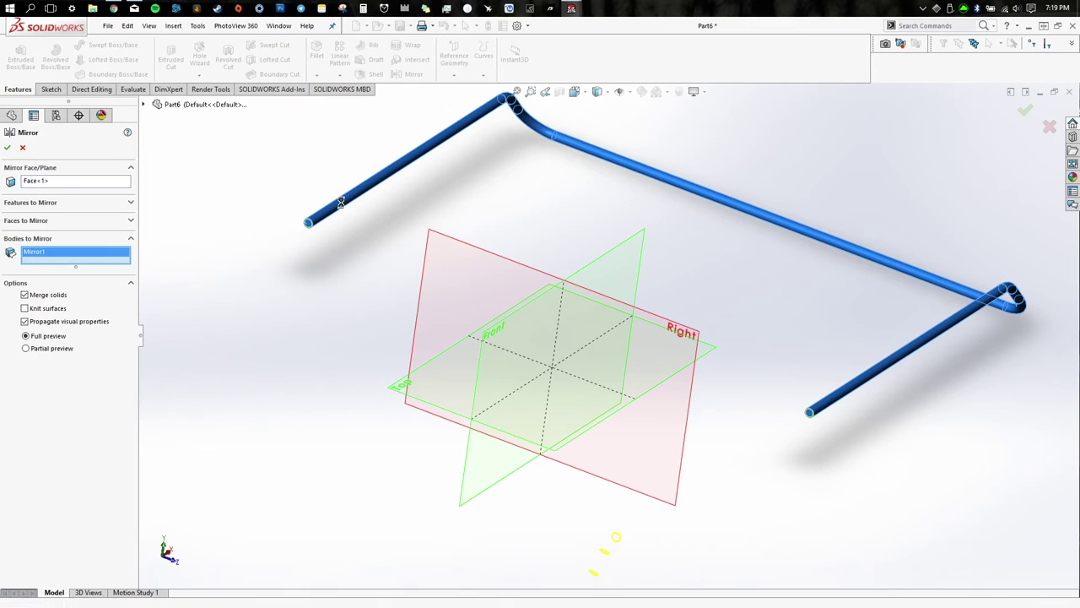
pyautogui.press('Return')
pyautogui.moveTo(381, 242); pyautogui.dragTo(403, 329, button='middle')
pyautogui.scroll(-2, 528, 354)
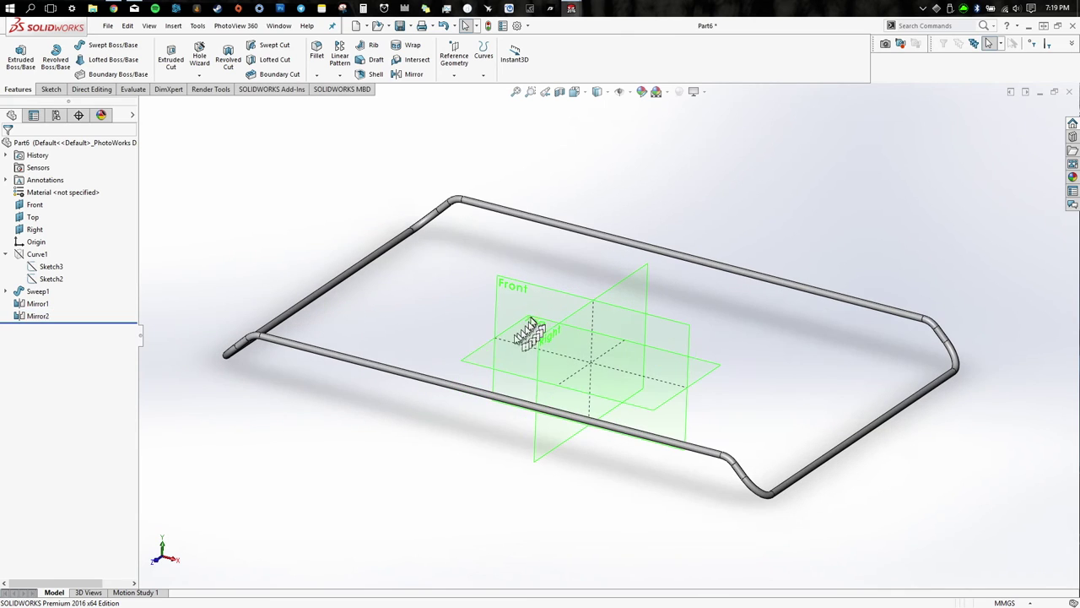
# - Save the part to the Desktop under the file name Dish Rack Frame
pyautogui.click(108, 26)
pyautogui.click(139, 138)
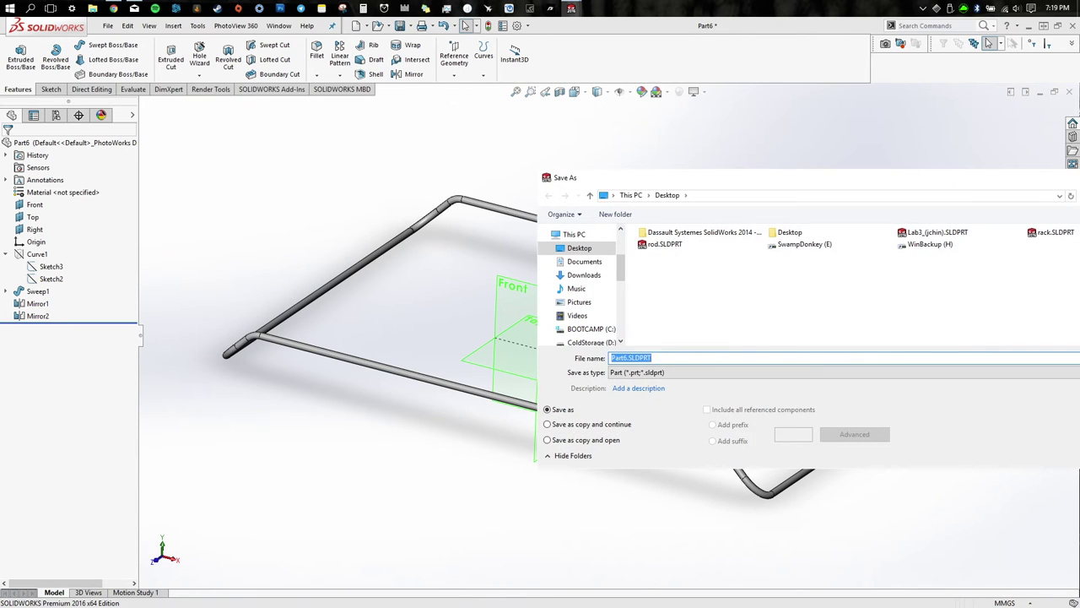
pyautogui.write('Dish Rack Frame')
pyautogui.moveTo(856, 185); pyautogui.dragTo(706, 166)
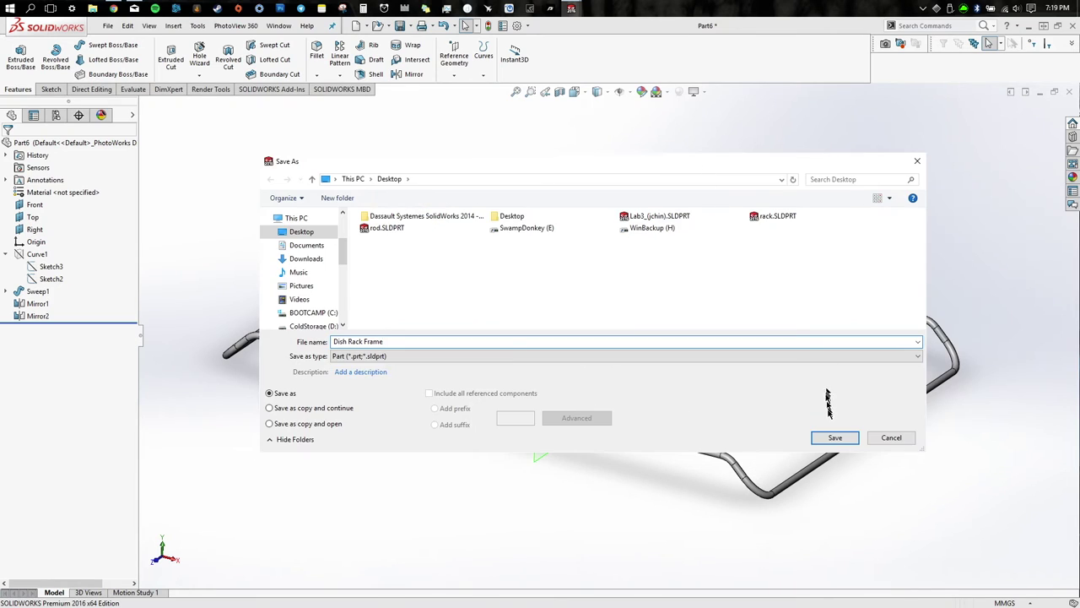
pyautogui.click(833, 437)
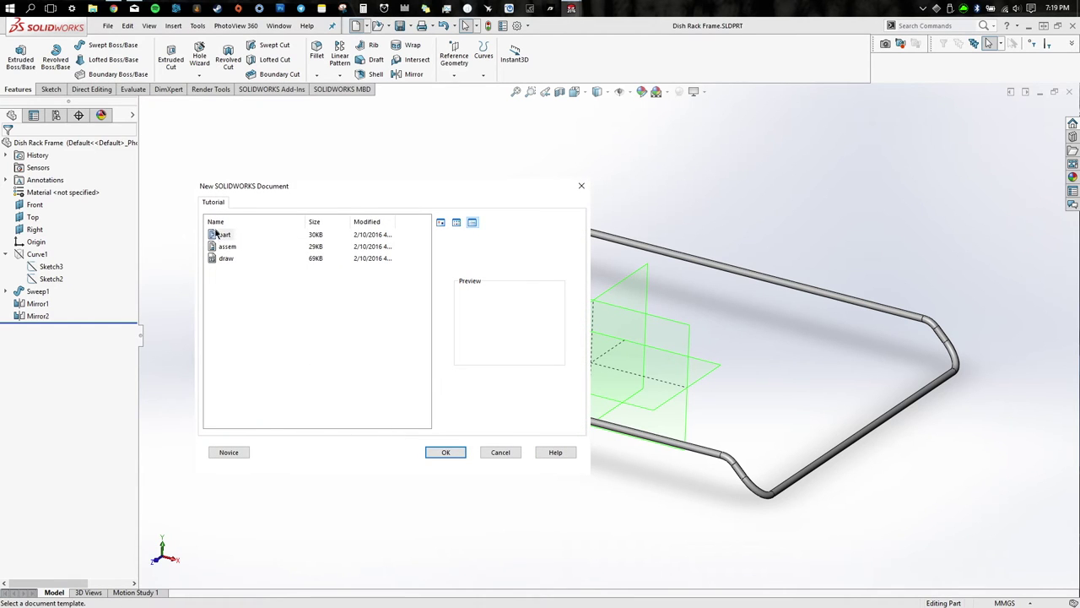
# - Create a new part document and set its units to MMGS (millimeter, gram, second)
pyautogui.click(445, 453)
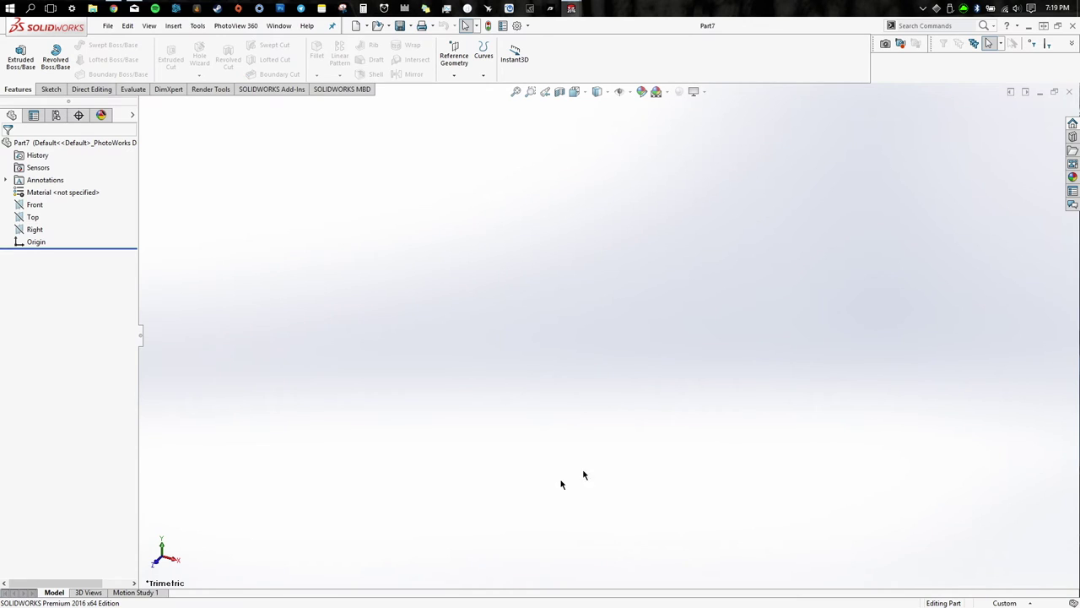
pyautogui.click(1004, 602)
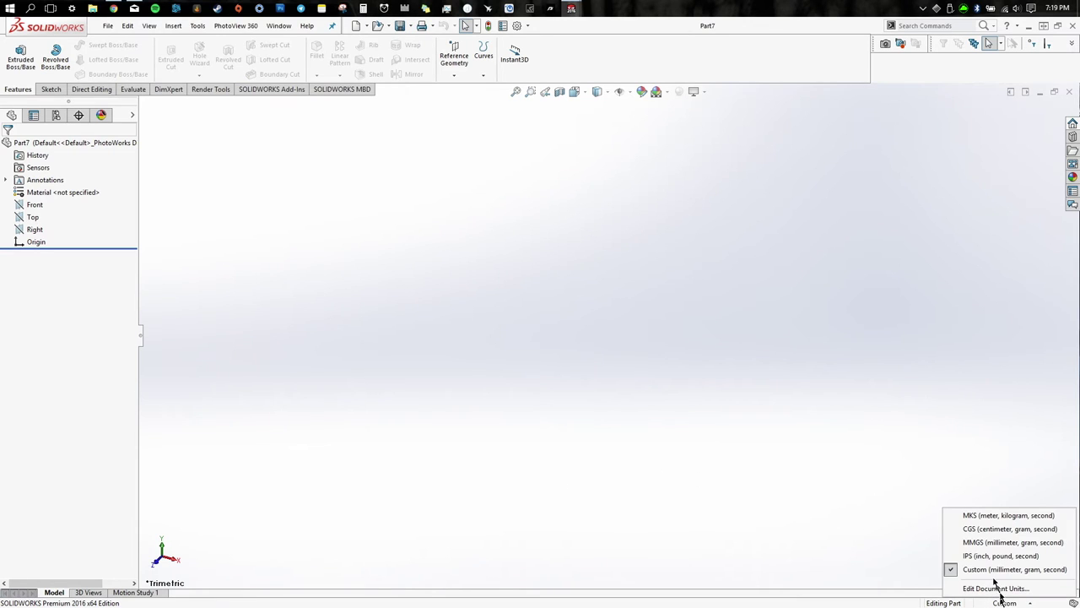
pyautogui.click(989, 546)
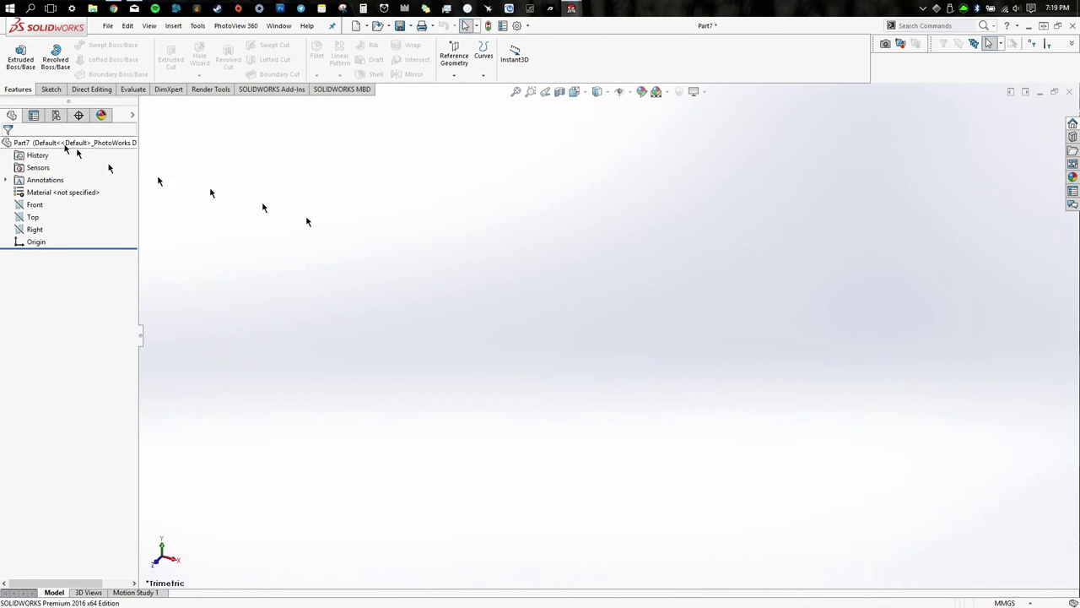
# - Show the Front, Top and Right planes, and hide the Top plane again
pyautogui.click(35, 205)
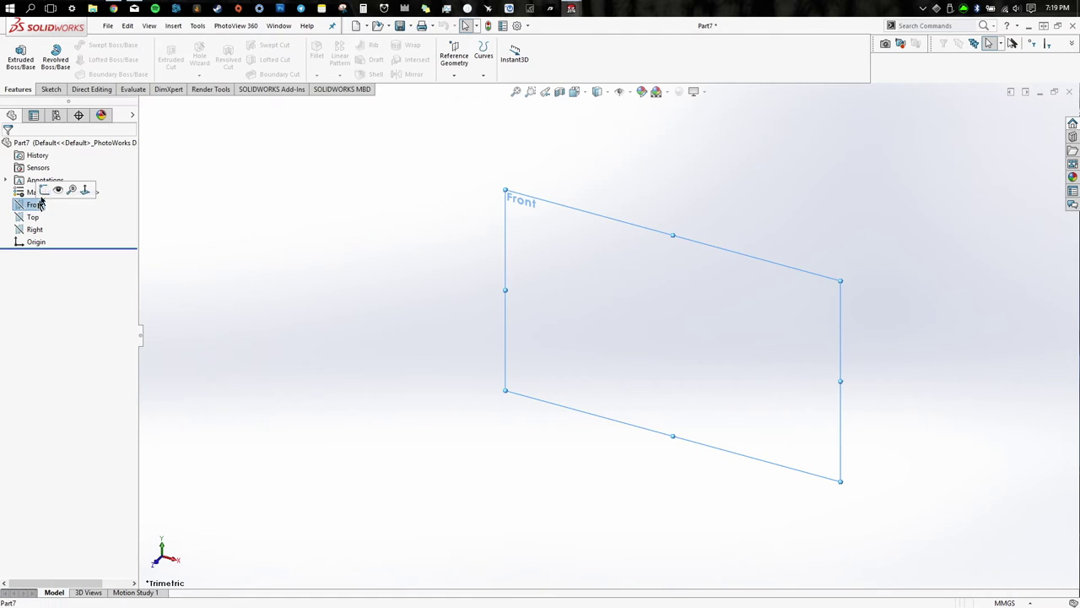
pyautogui.keyDown('ctrl'); pyautogui.click(34, 217); pyautogui.keyUp('ctrl')
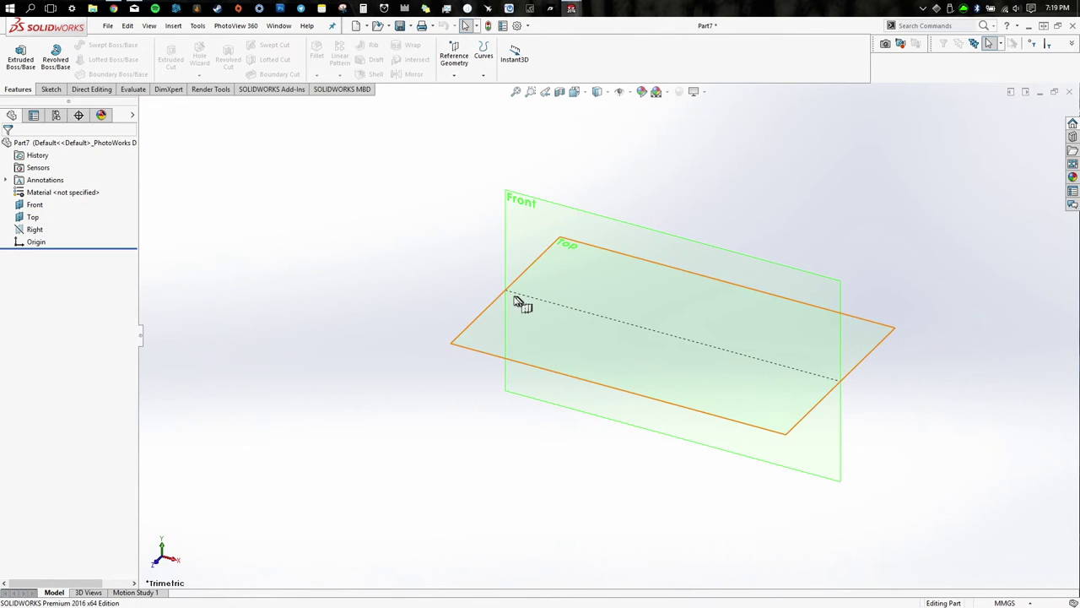
pyautogui.keyDown('ctrl'); pyautogui.click(33, 230); pyautogui.keyUp('ctrl')
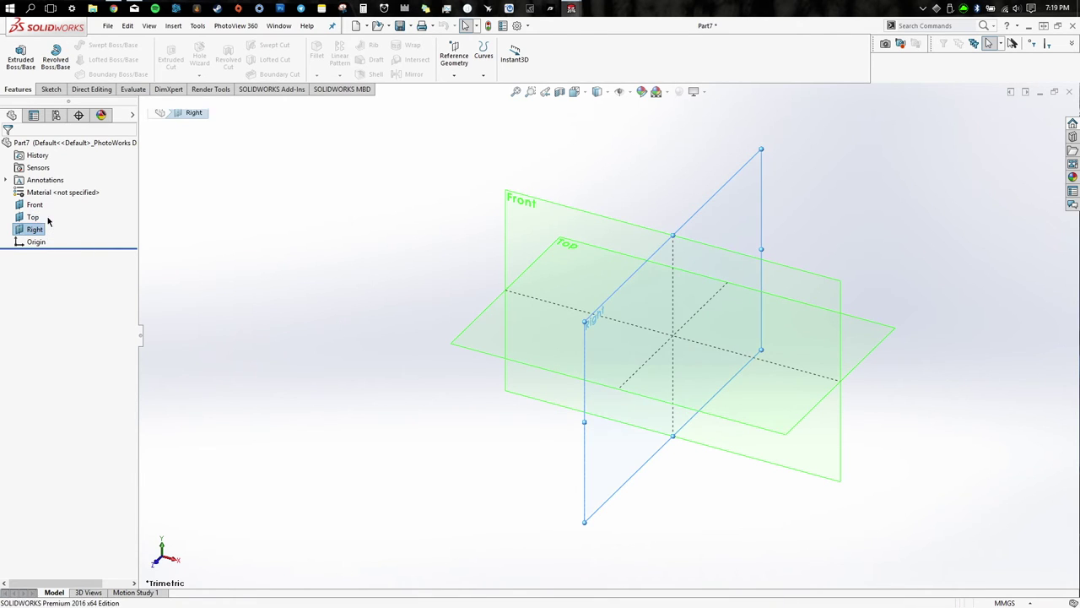
pyautogui.keyDown('ctrl'); pyautogui.click(34, 217); pyautogui.keyUp('ctrl')
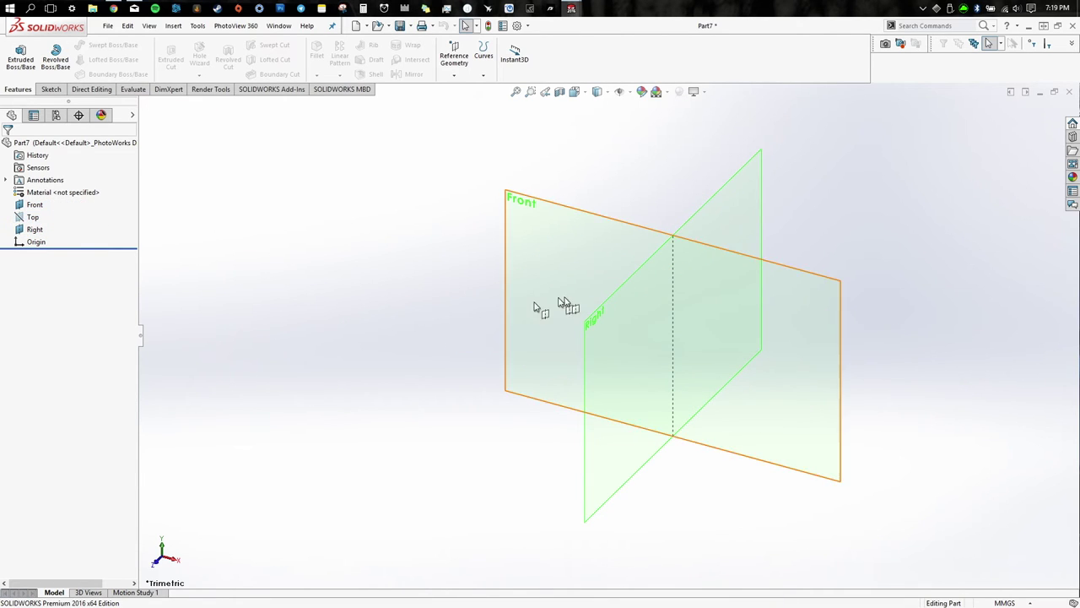
# - Start a sketch on the Front plane and draw a circle about 10.4 mm in diameter centered on the origin
pyautogui.moveTo(766, 349); pyautogui.dragTo(777, 350, button='middle')
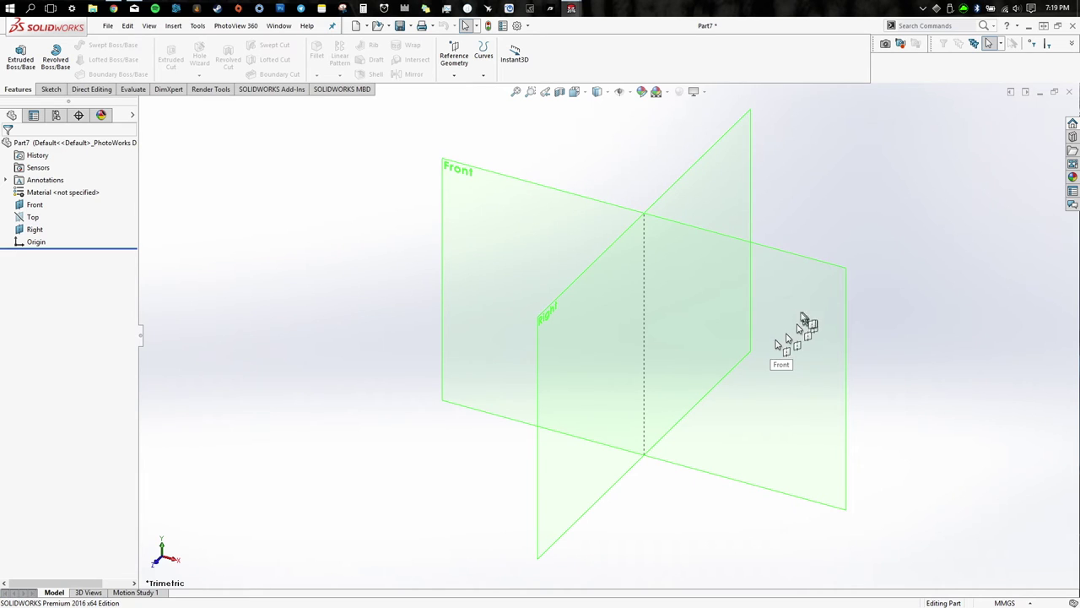
pyautogui.click(801, 297)
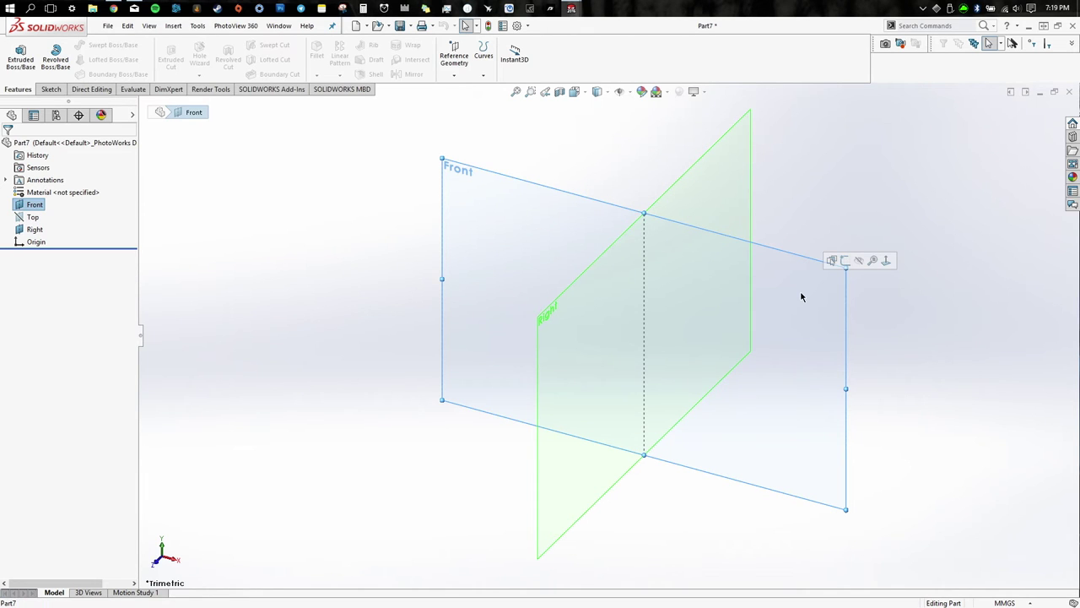
pyautogui.click(846, 261)
pyautogui.scroll(-5, 632, 345)
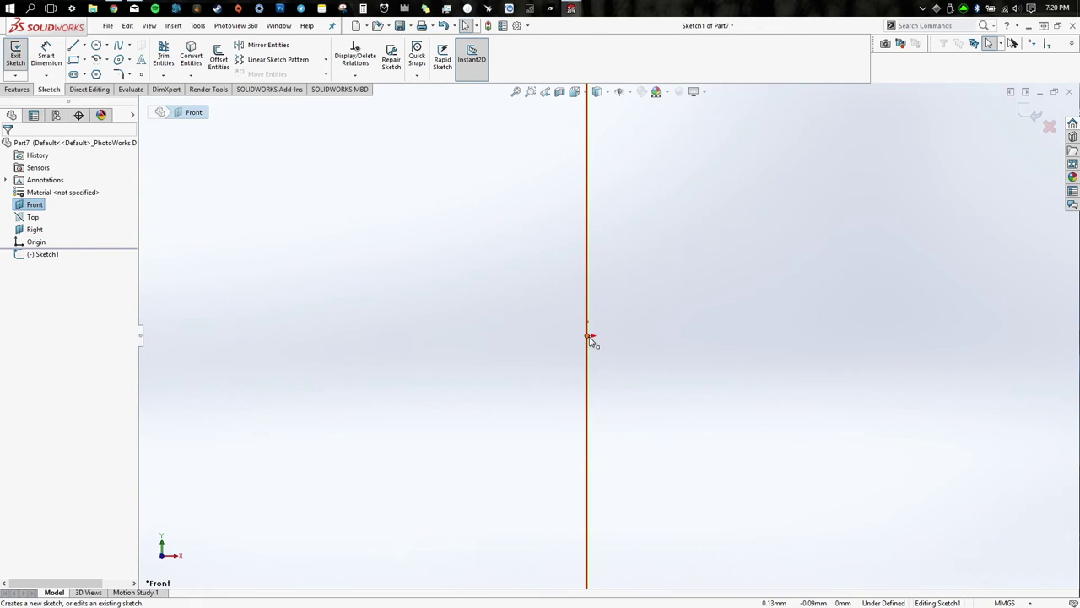
pyautogui.click(94, 46)
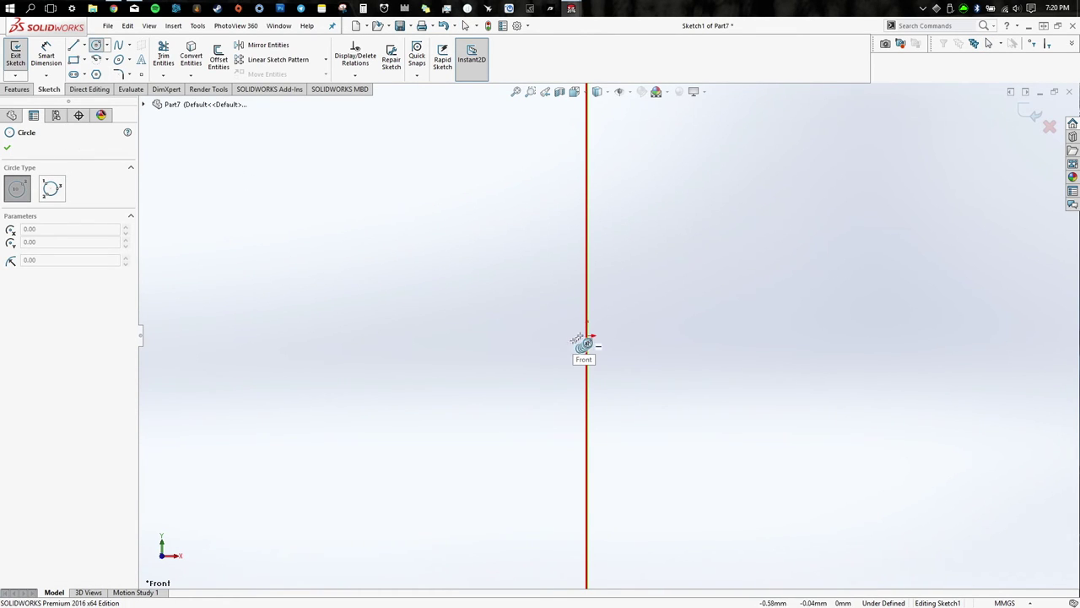
pyautogui.click(588, 336)
pyautogui.click(648, 309)
# - Dimension the circle's diameter to 5 mm and exit the sketch
pyautogui.press('d')
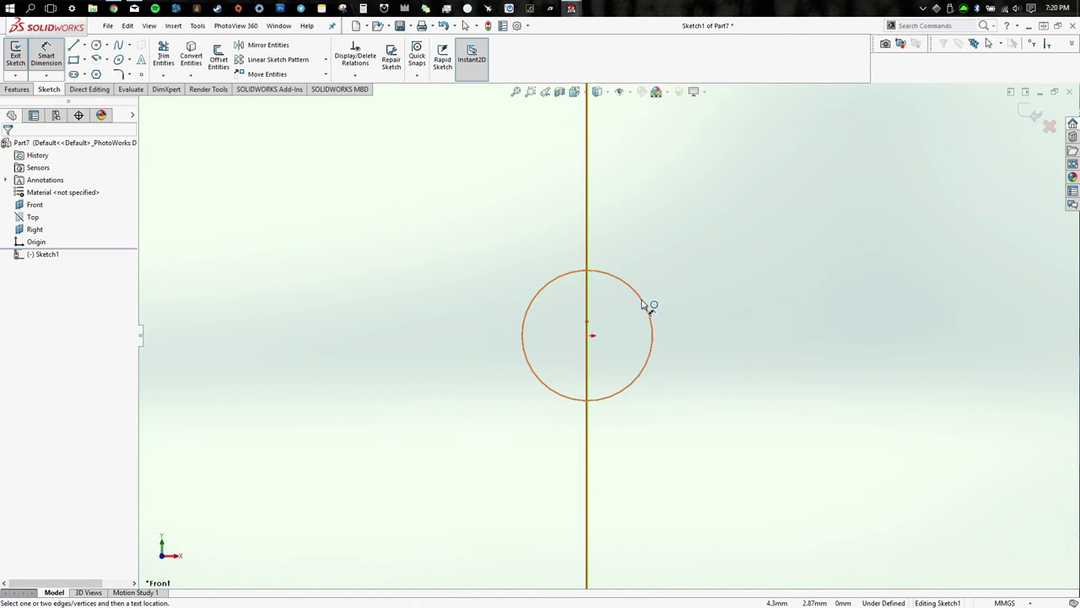
pyautogui.click(642, 305)
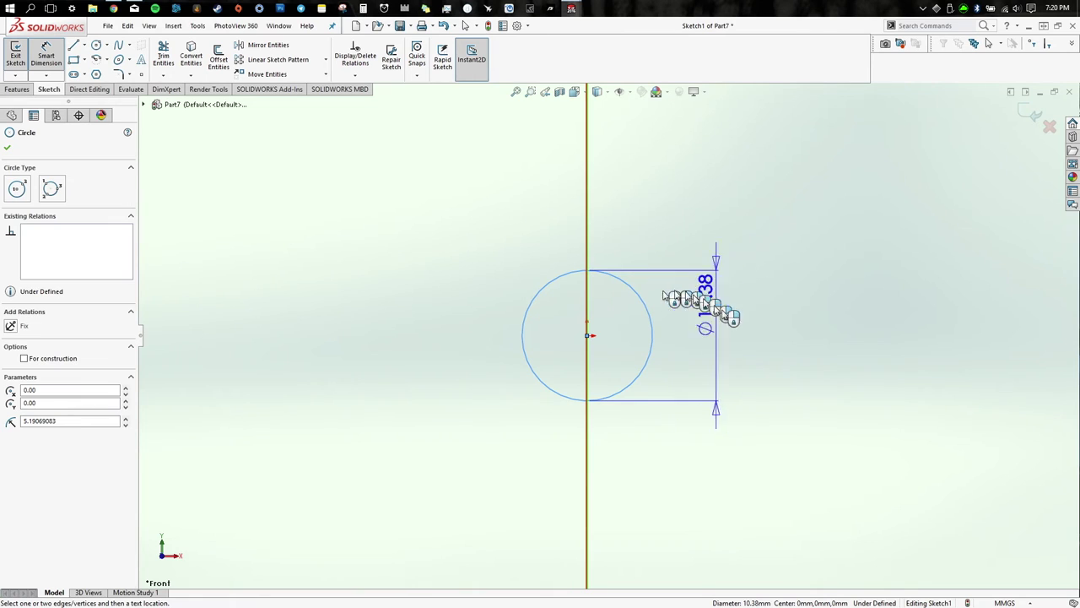
pyautogui.click(757, 329)
pyautogui.write('5')
pyautogui.press('Return')
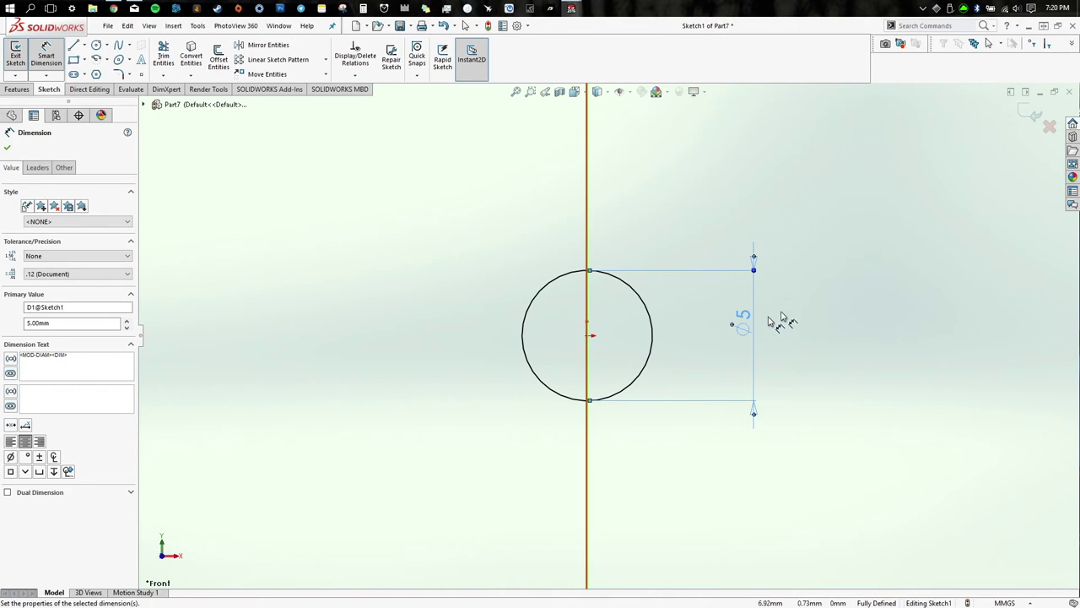
pyautogui.click(1033, 113)
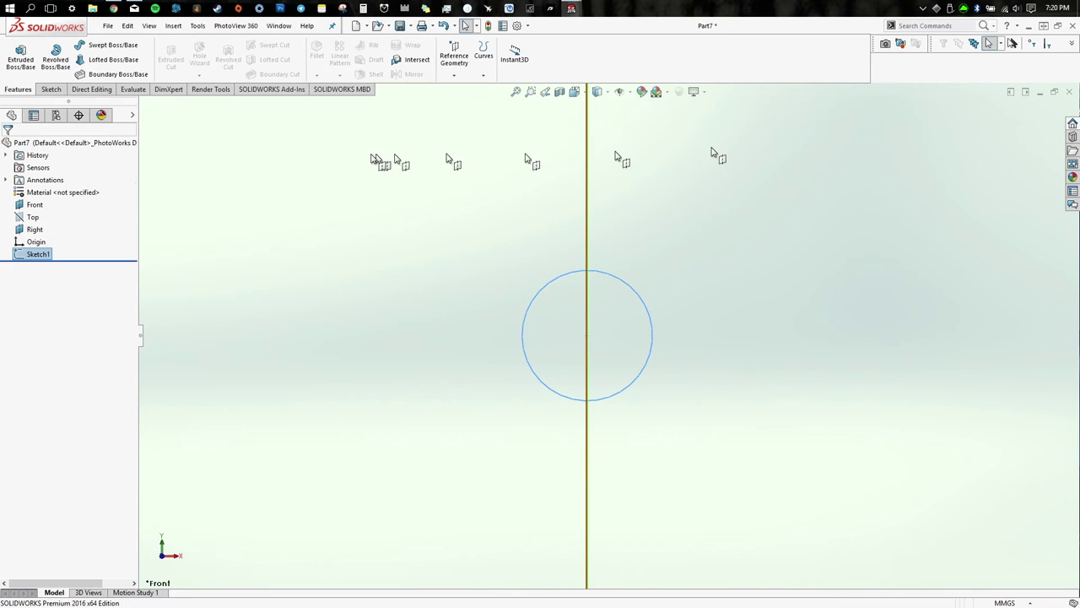
# - Extrude the circle sketch as a blind boss with a depth of 152.5 mm
pyautogui.click(23, 59)
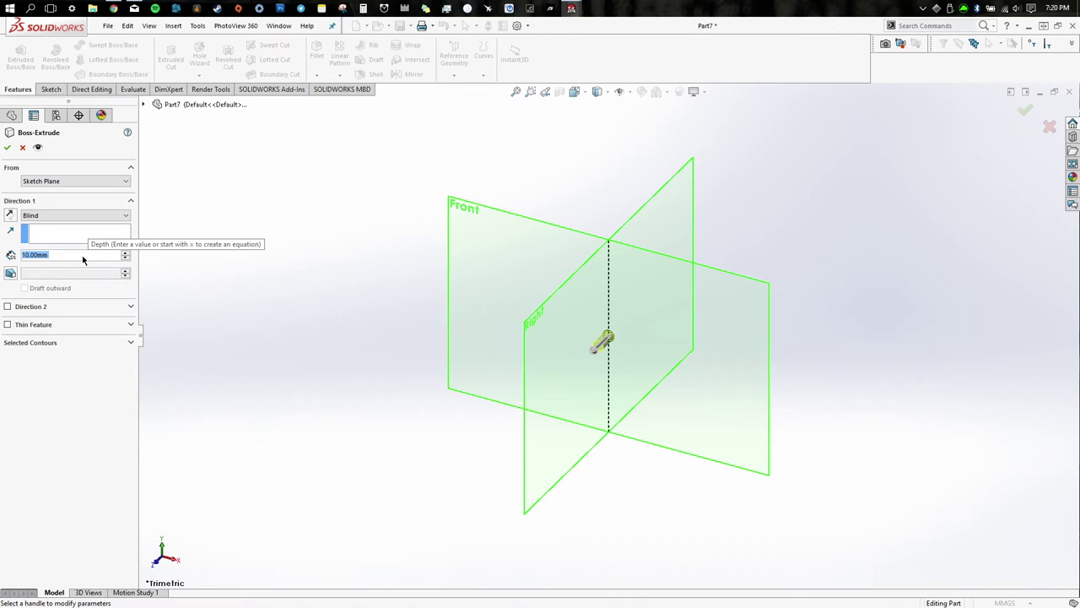
pyautogui.write('152.5')
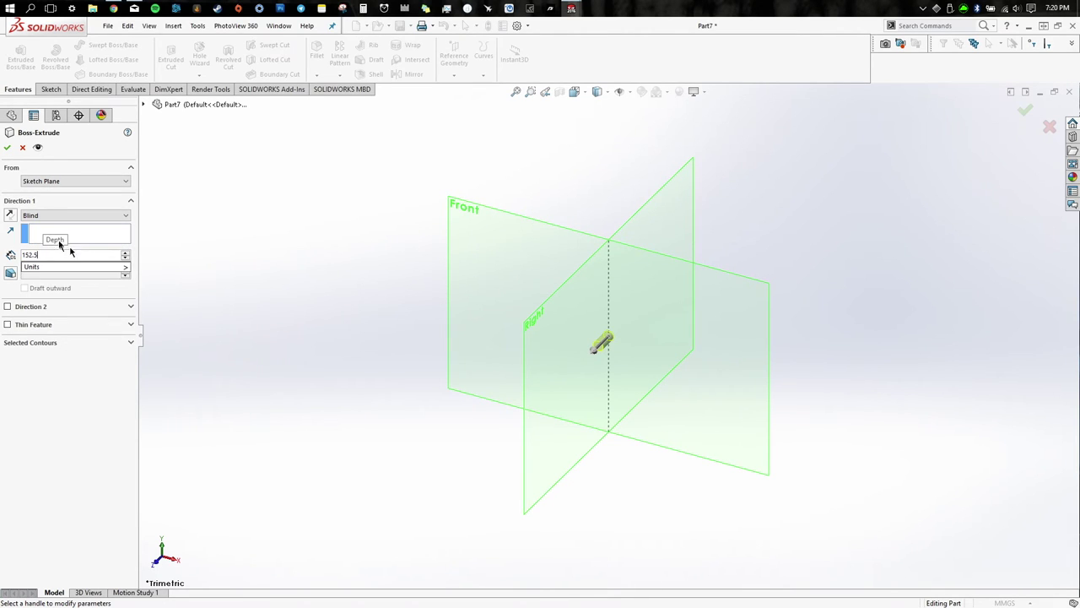
pyautogui.press('Down')
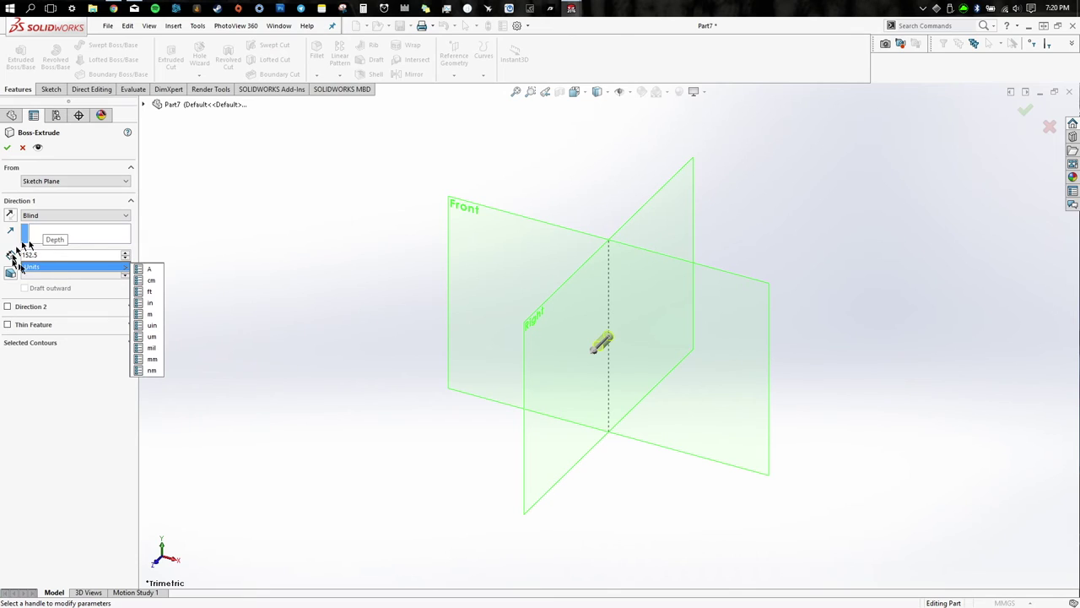
pyautogui.press('Up')
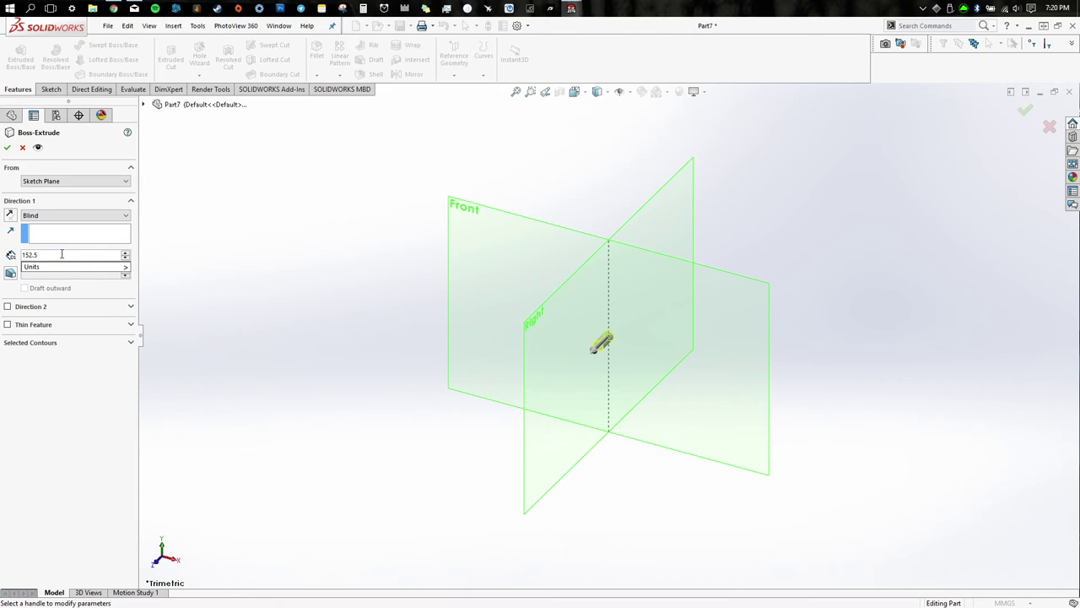
pyautogui.press('Return')
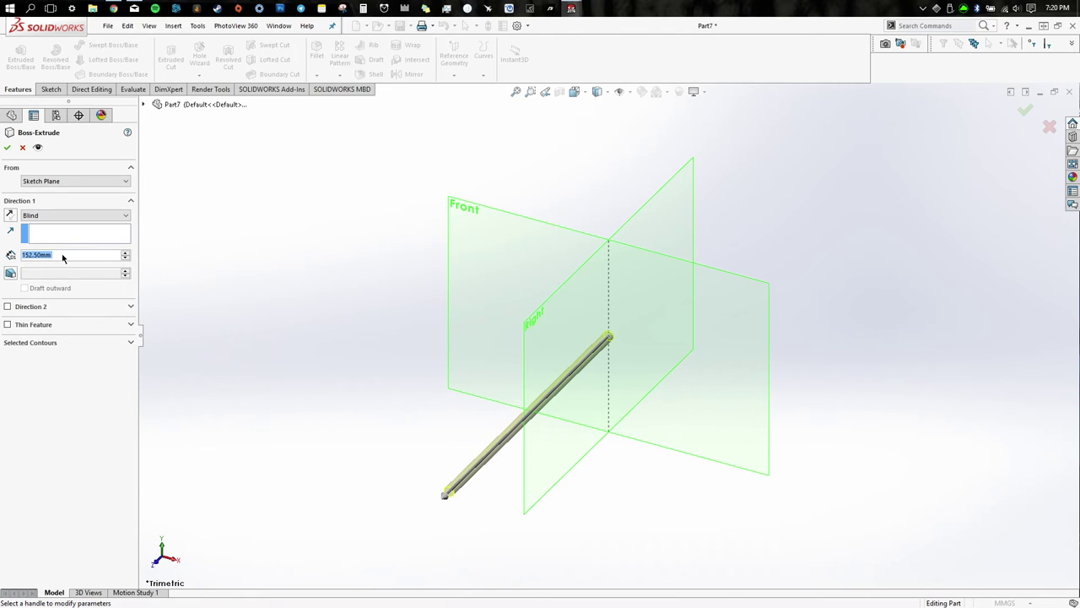
pyautogui.click(7, 148)
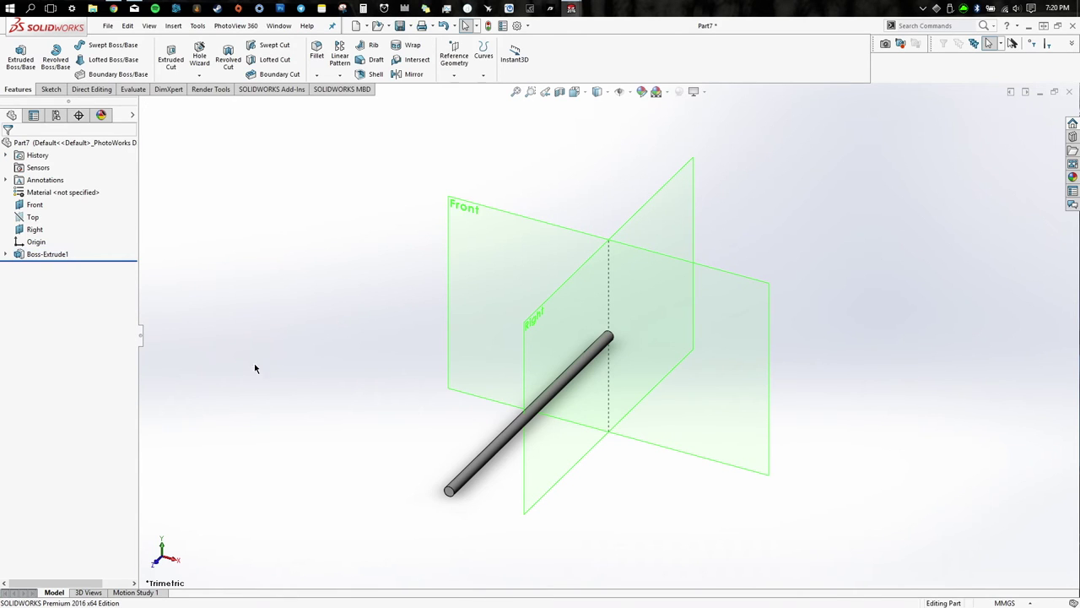
# - Start a sketch on the Right plane and offset the rod's free end edge outward by 1 mm
pyautogui.moveTo(506, 476); pyautogui.dragTo(638, 424, button='middle')
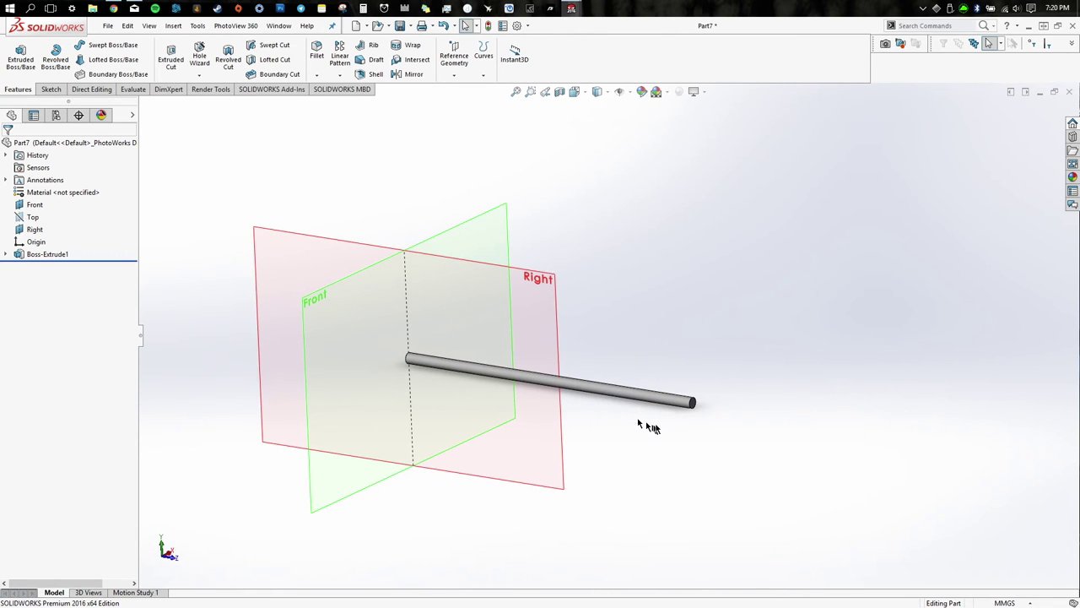
pyautogui.moveTo(588, 292); pyautogui.dragTo(525, 315, button='middle')
pyautogui.click(518, 291)
pyautogui.click(564, 281)
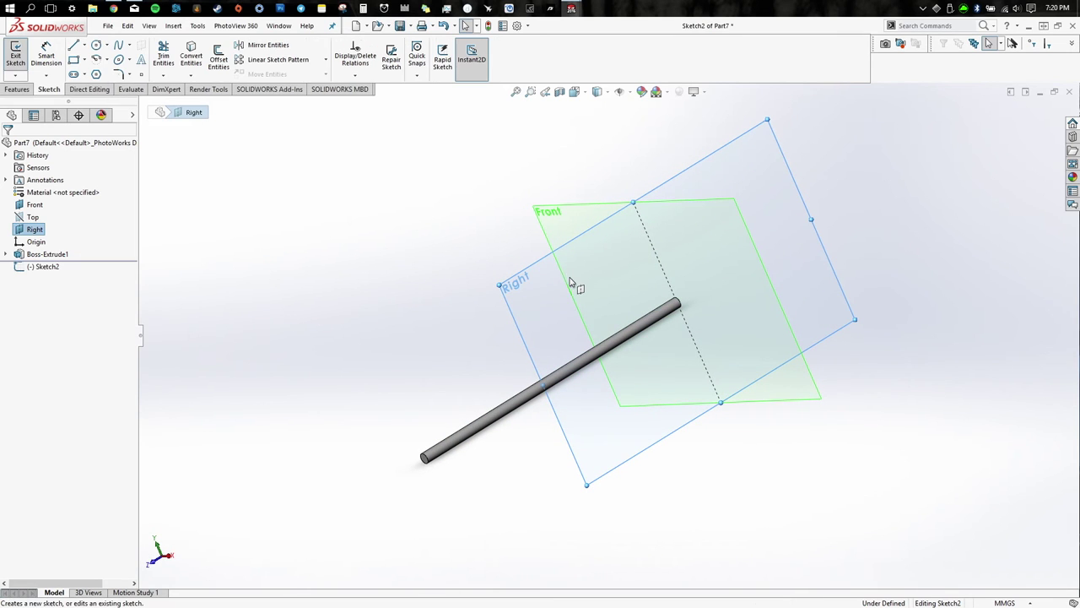
pyautogui.scroll(-10, 379, 327)
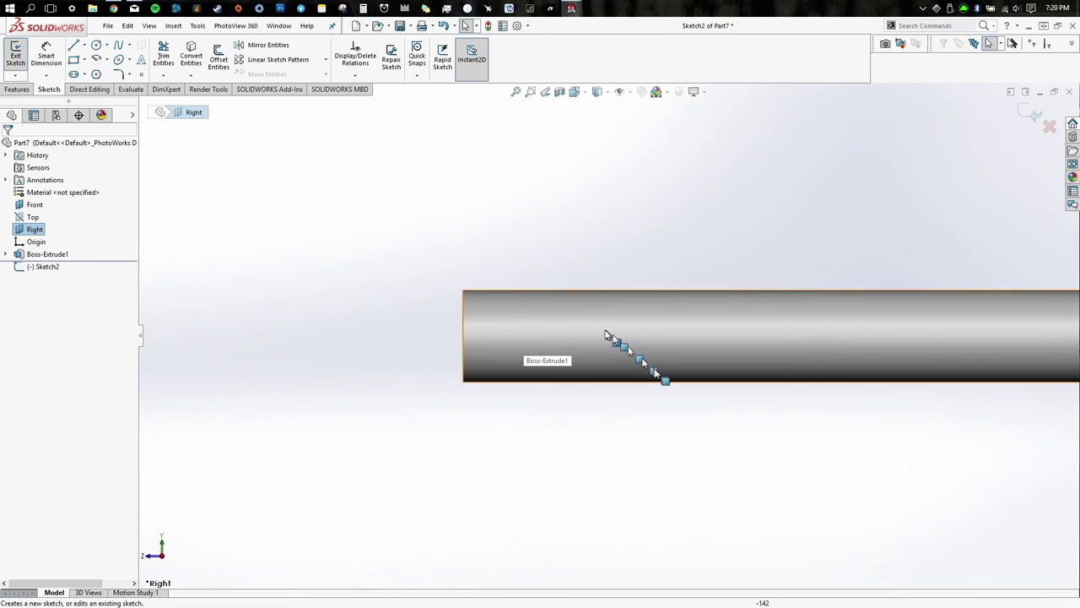
pyautogui.click(462, 337)
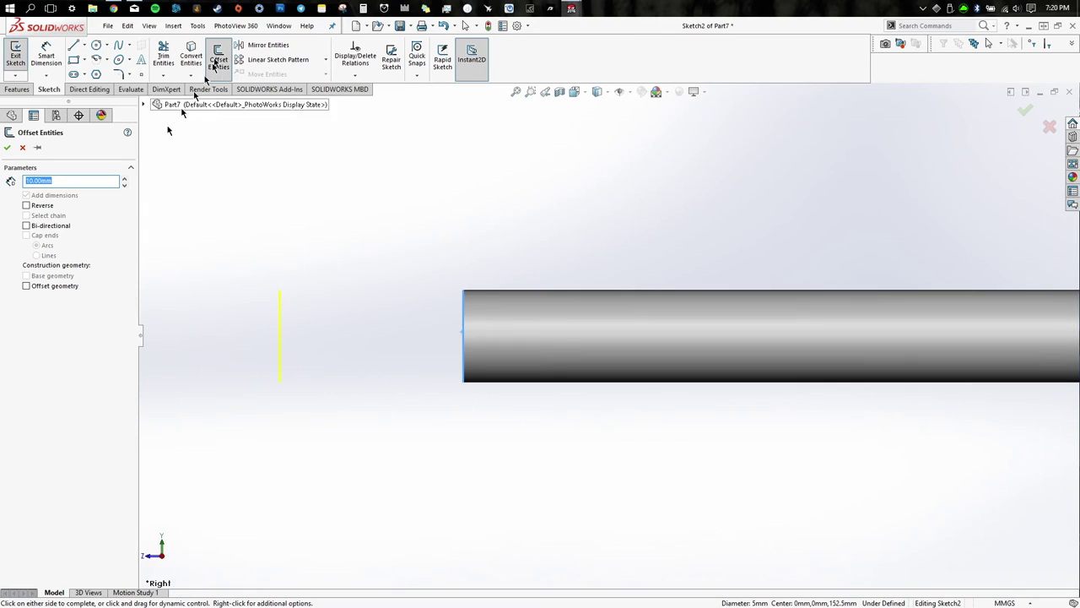
pyautogui.press('Return')
pyautogui.click(7, 147)
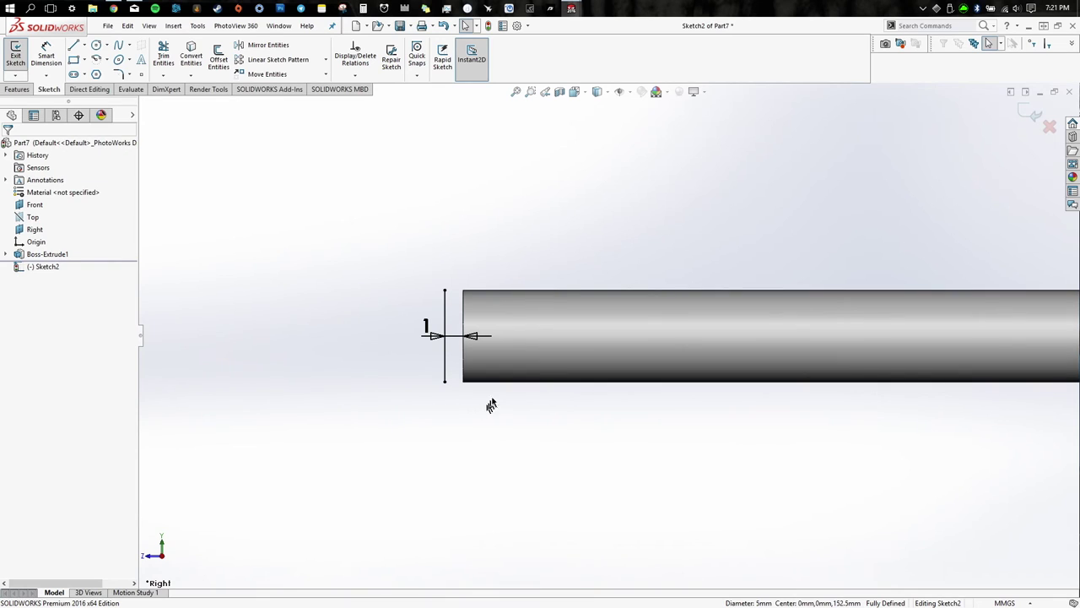
# - Draw a line from the offset line's lower endpoint to the rod's lower end corner, continuing with a diagonal line up across and beyond the rod
pyautogui.click(83, 48)
pyautogui.click(84, 54)
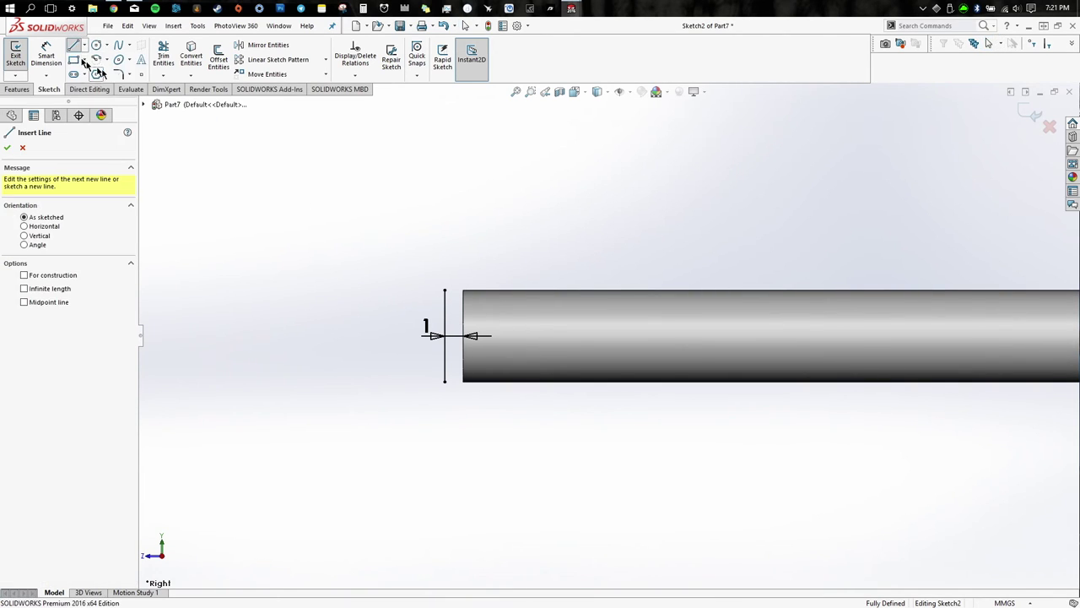
pyautogui.click(445, 381)
pyautogui.click(464, 381)
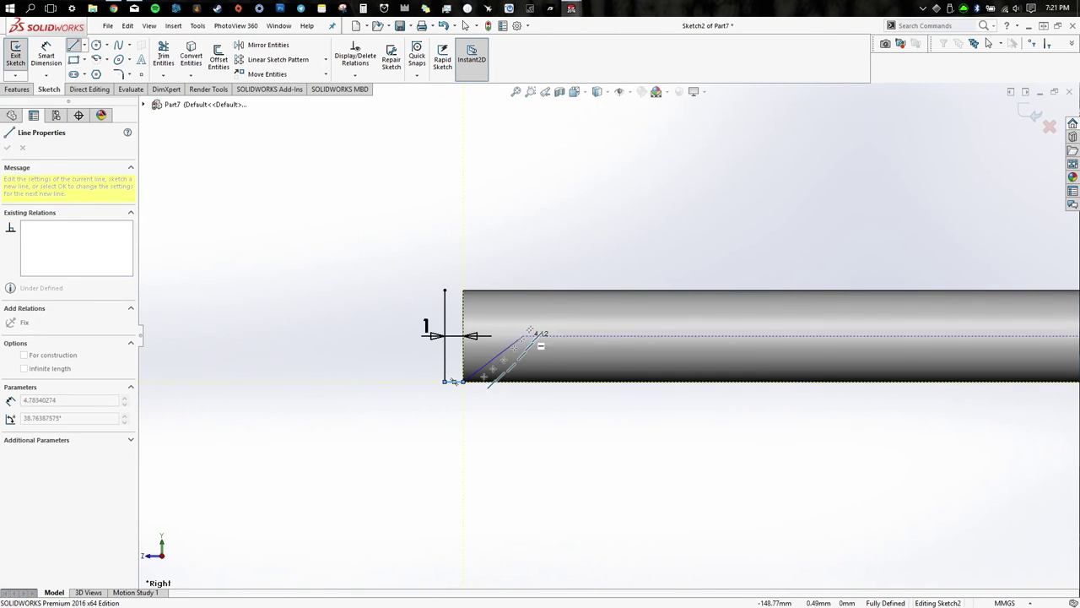
pyautogui.click(638, 207)
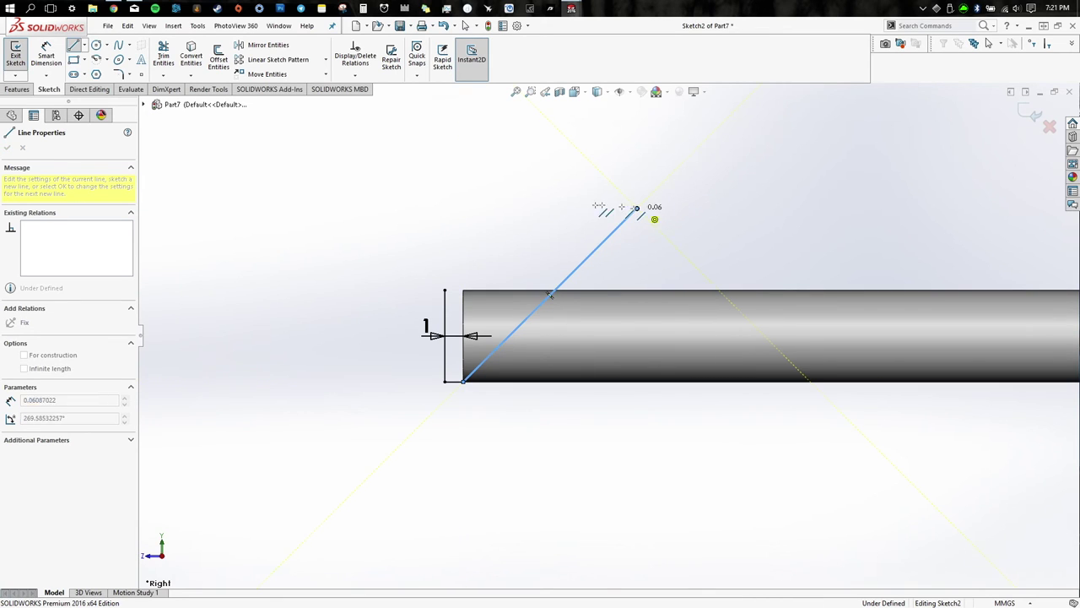